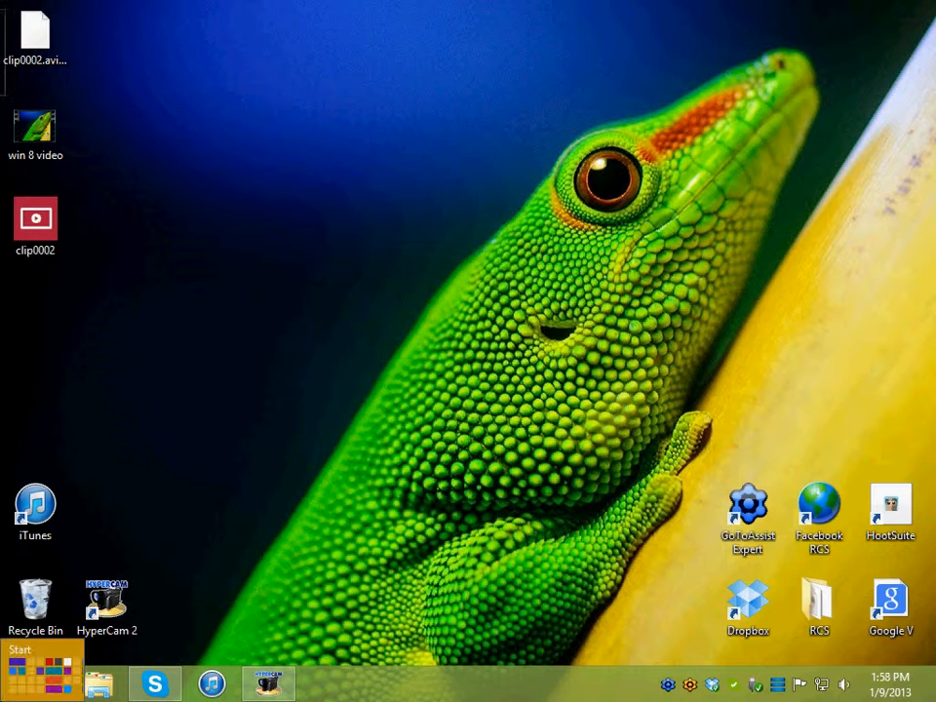
Launch Movie Maker, open the recent project win 8 1.wlmp and maximize the window.
left_click(10, 692)
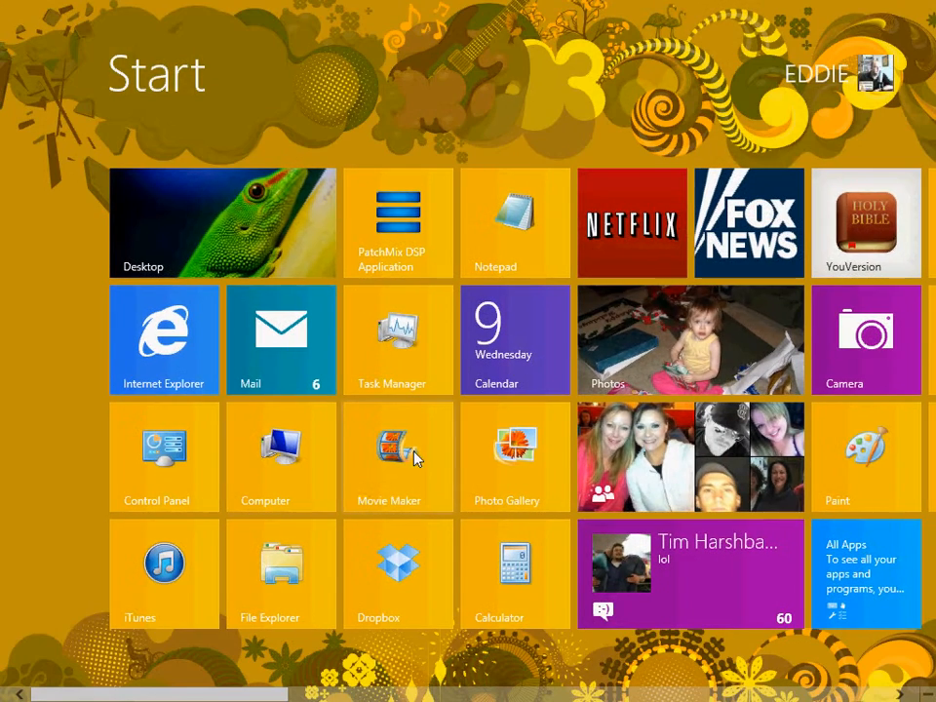
left_click(400, 454)
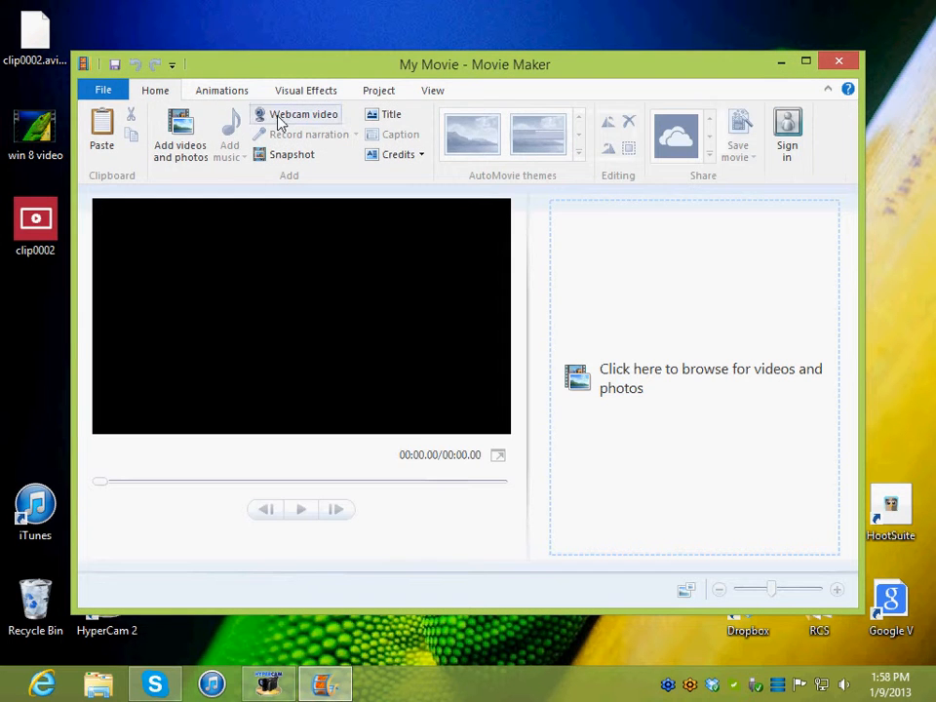
left_click(98, 93)
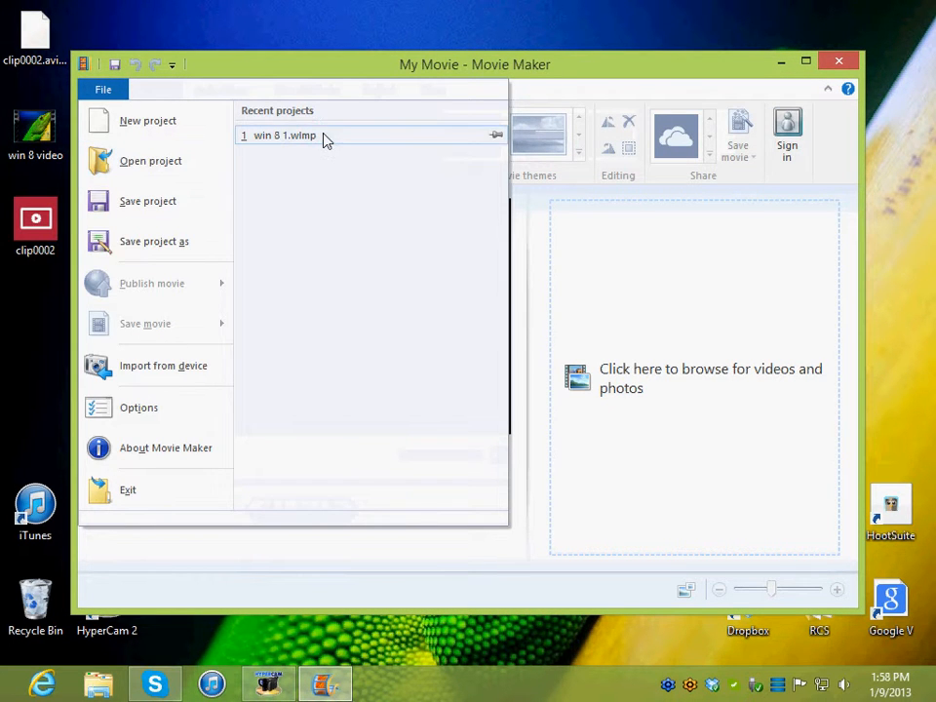
left_click(285, 136)
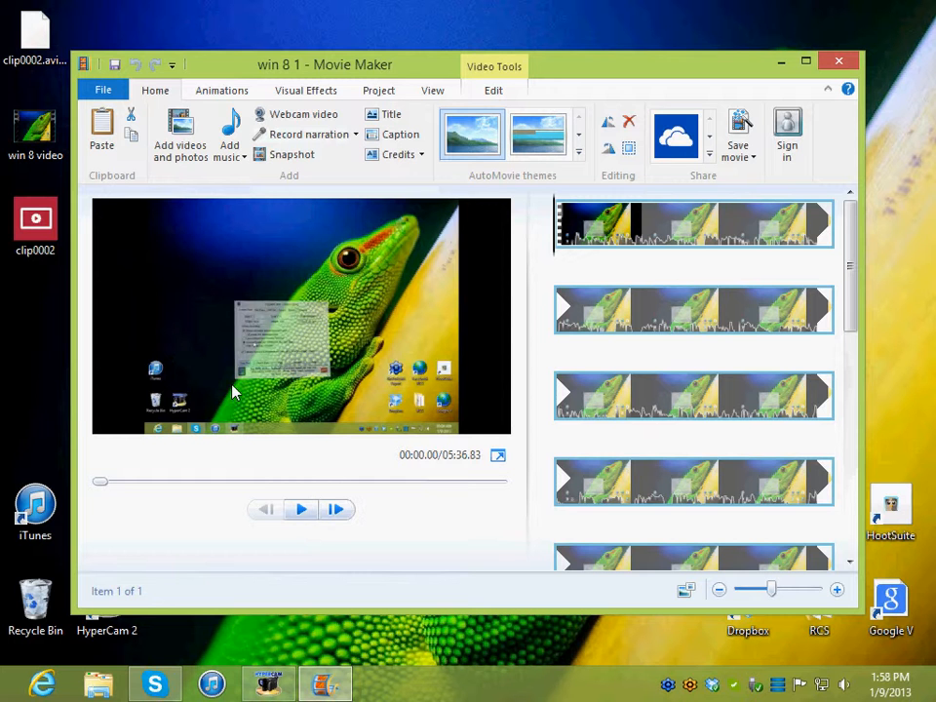
double_click(605, 61)
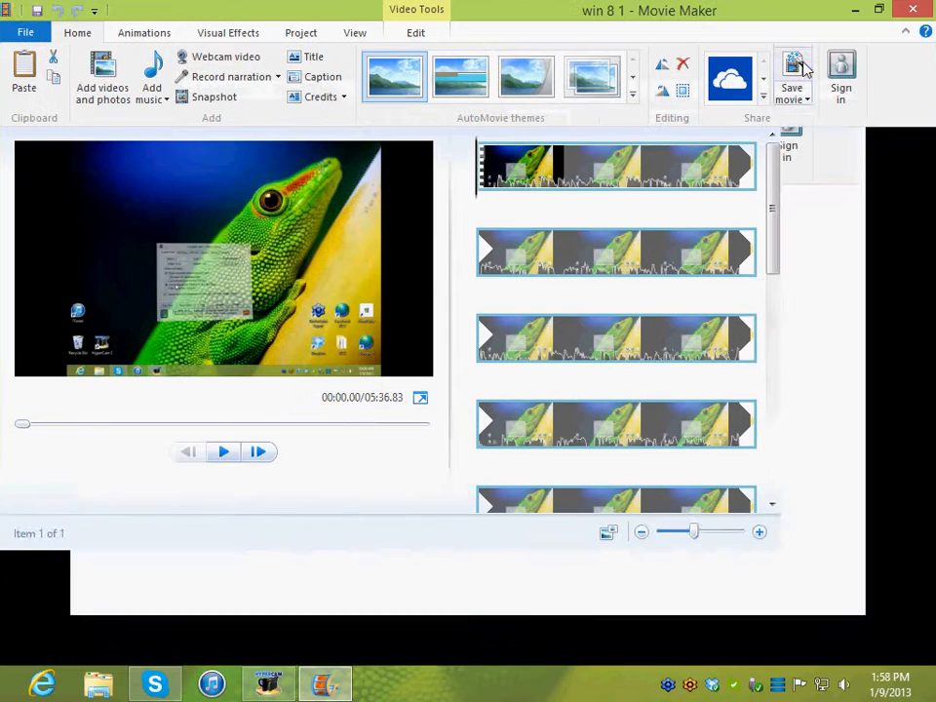
Trim the beginning of the video clip by setting its start point at about 1.87 seconds.
left_click(224, 453)
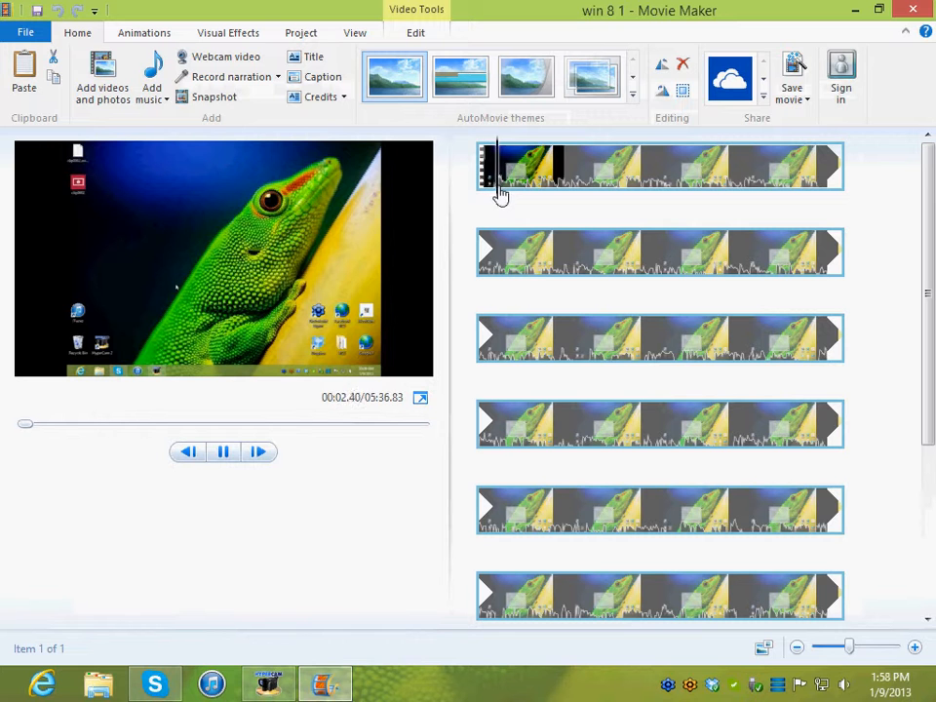
left_click(224, 453)
left_click_drag(516, 174, 495, 205)
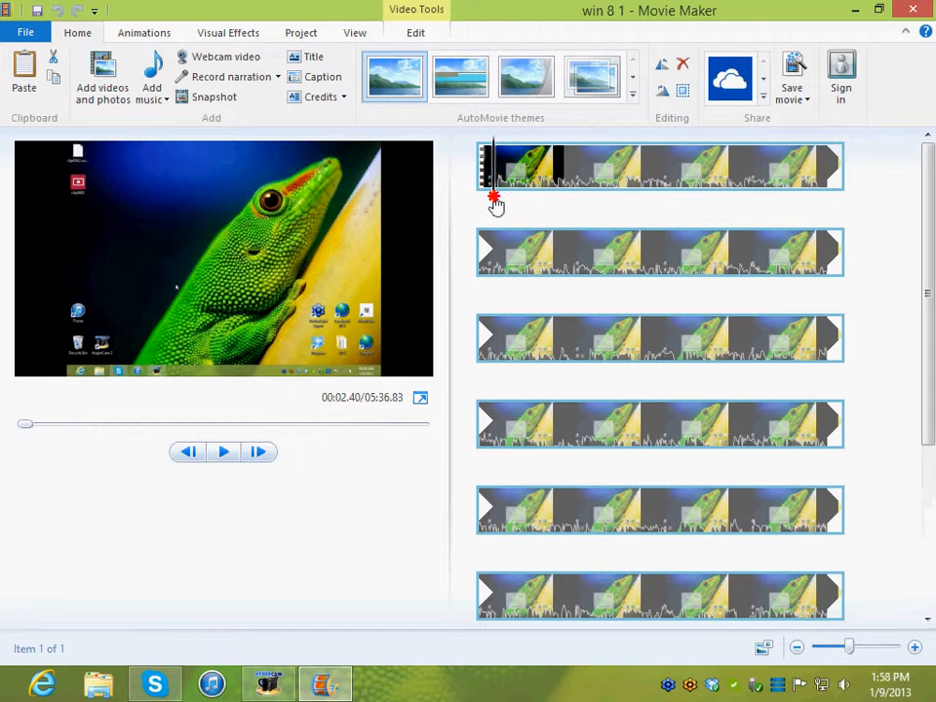
left_click(224, 453)
left_click(225, 454)
left_click_drag(501, 197, 494, 207)
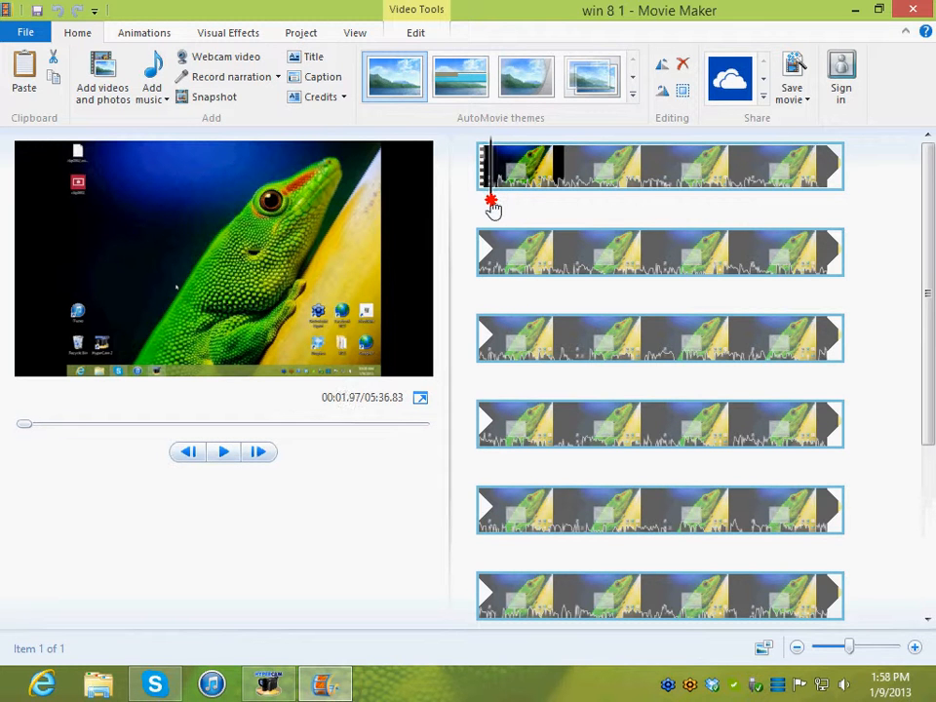
left_click(410, 34)
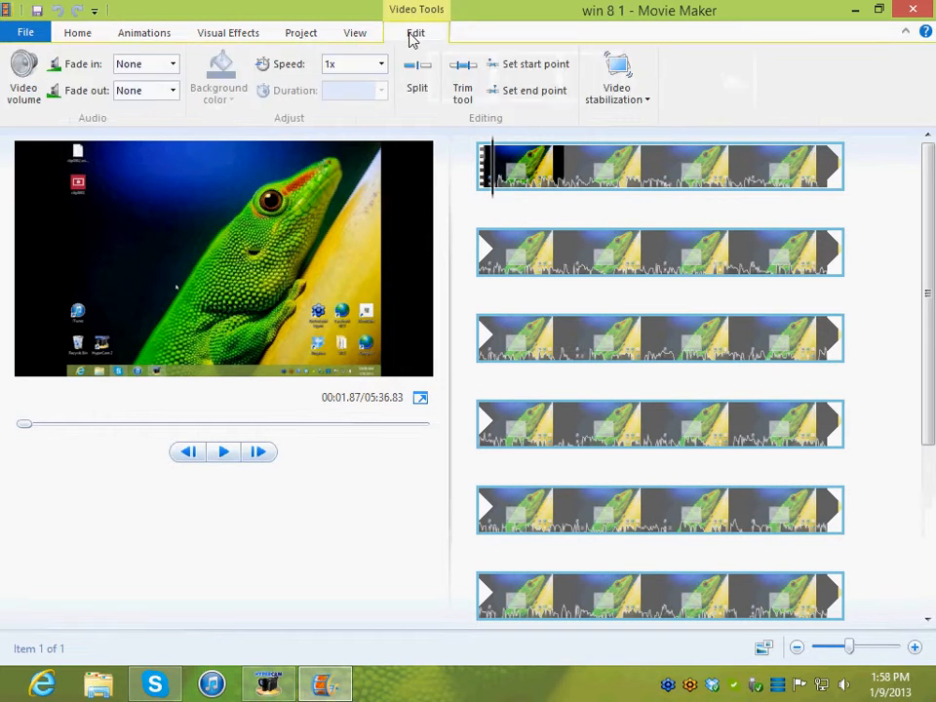
left_click(554, 71)
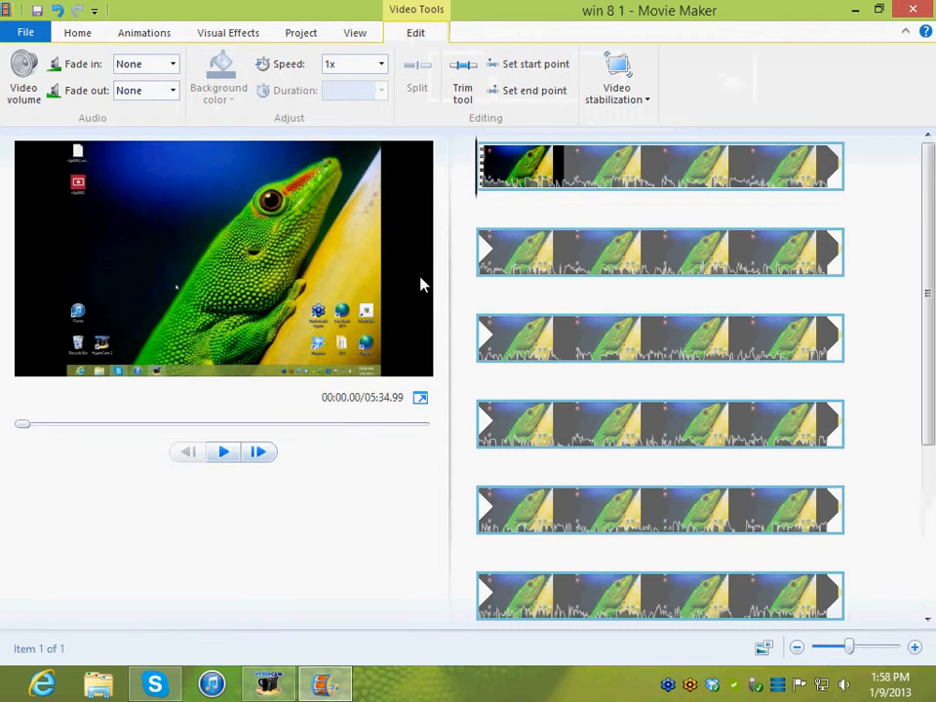
Play back the opening seconds of the trimmed clip and return the playhead to the start.
left_click(229, 455)
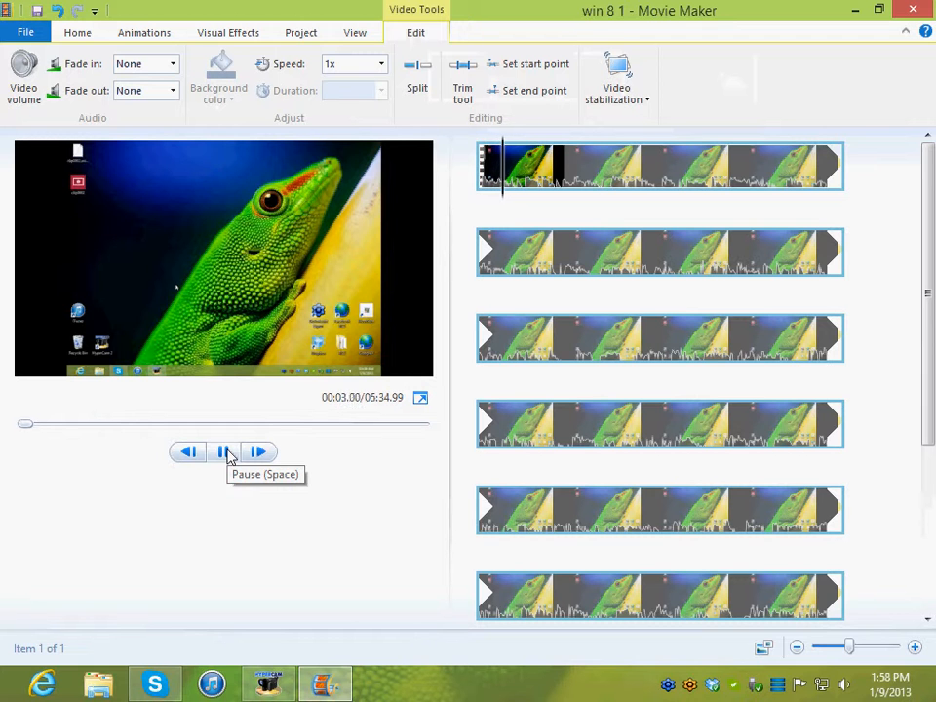
left_click(228, 455)
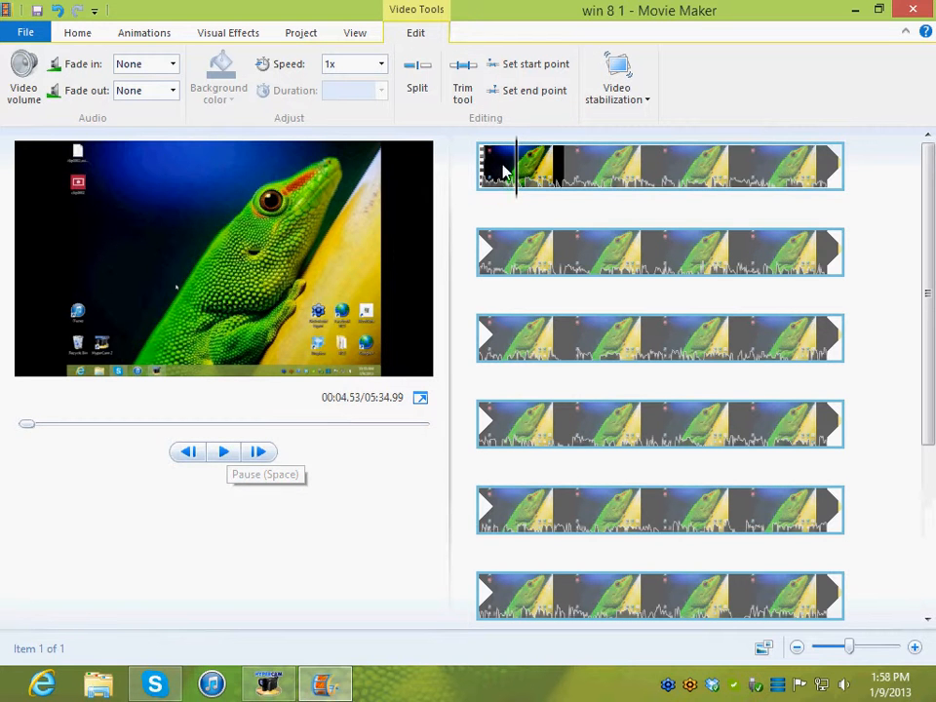
left_click(470, 205)
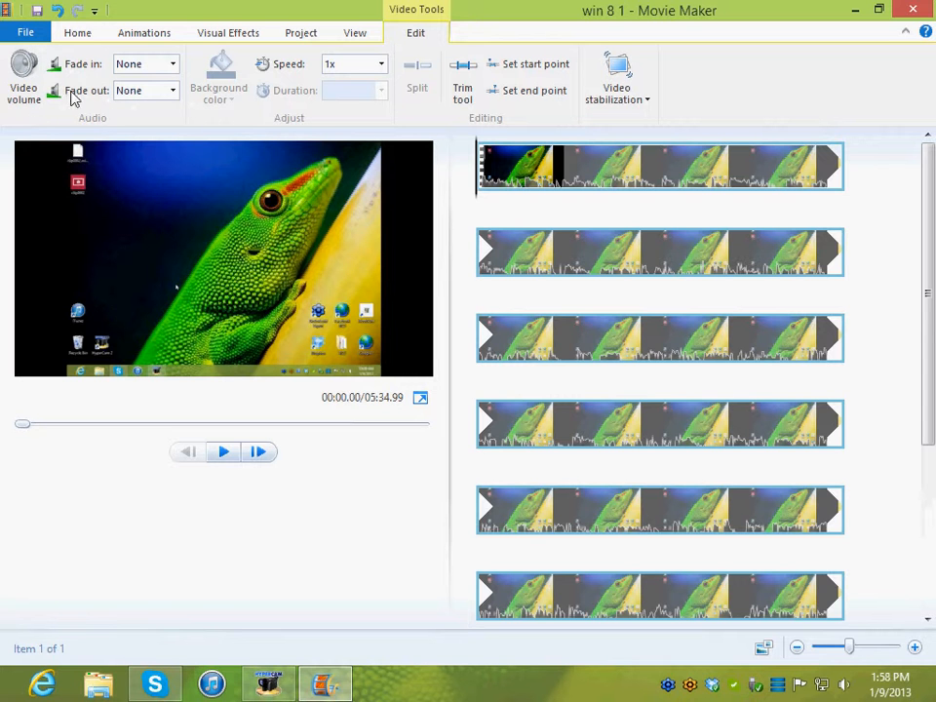
left_click(21, 39)
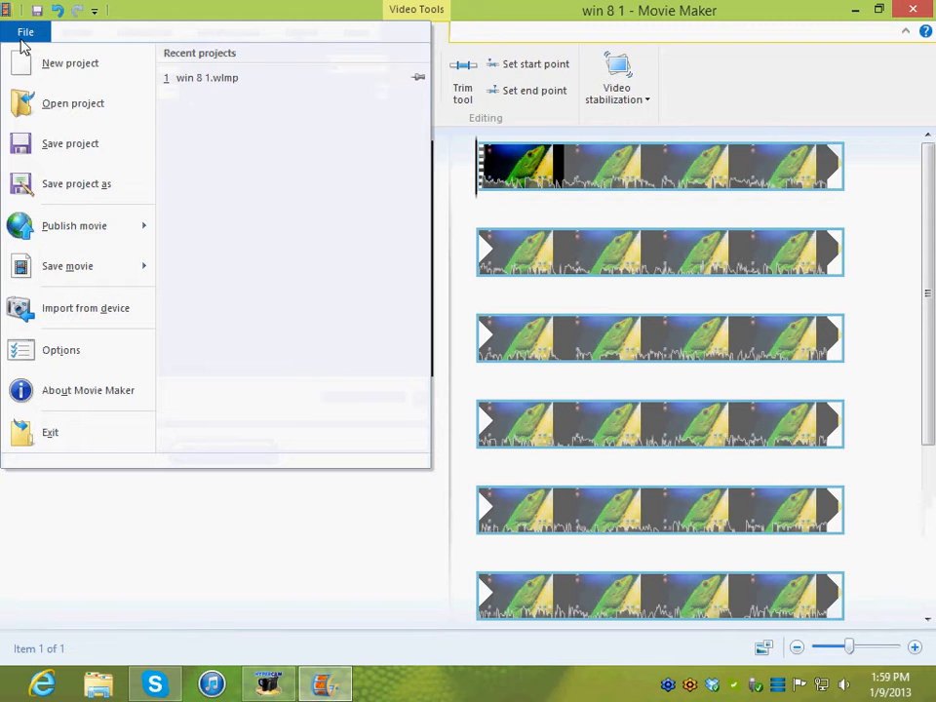
left_click(149, 563)
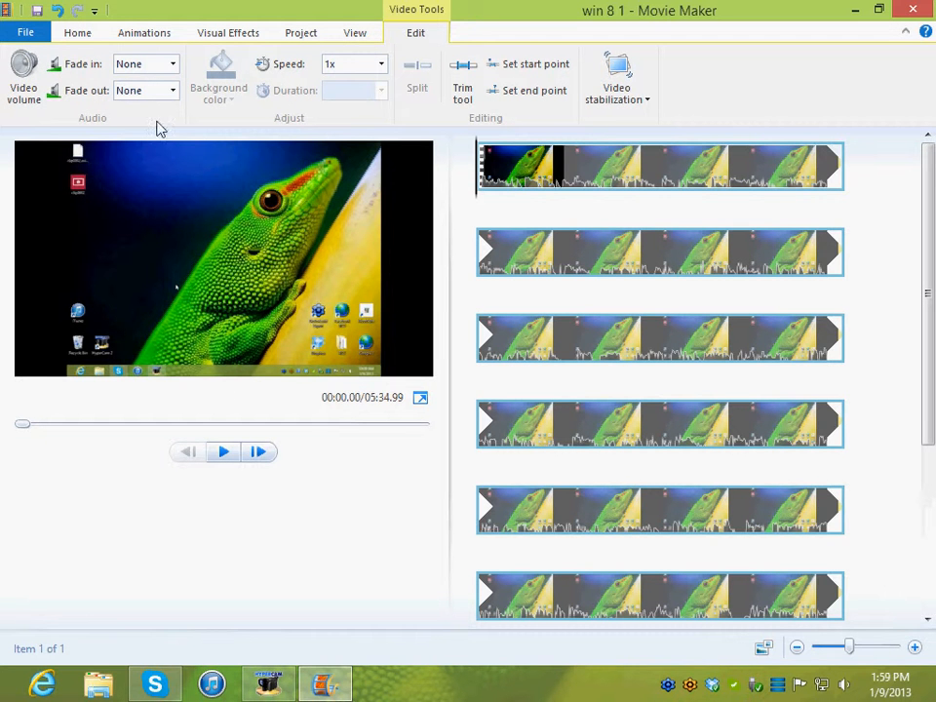
Start adding videos and photos, browse to the RCS Graphics folder inside Dropbox's RCS folder, and enlarge the file dialog.
left_click(86, 37)
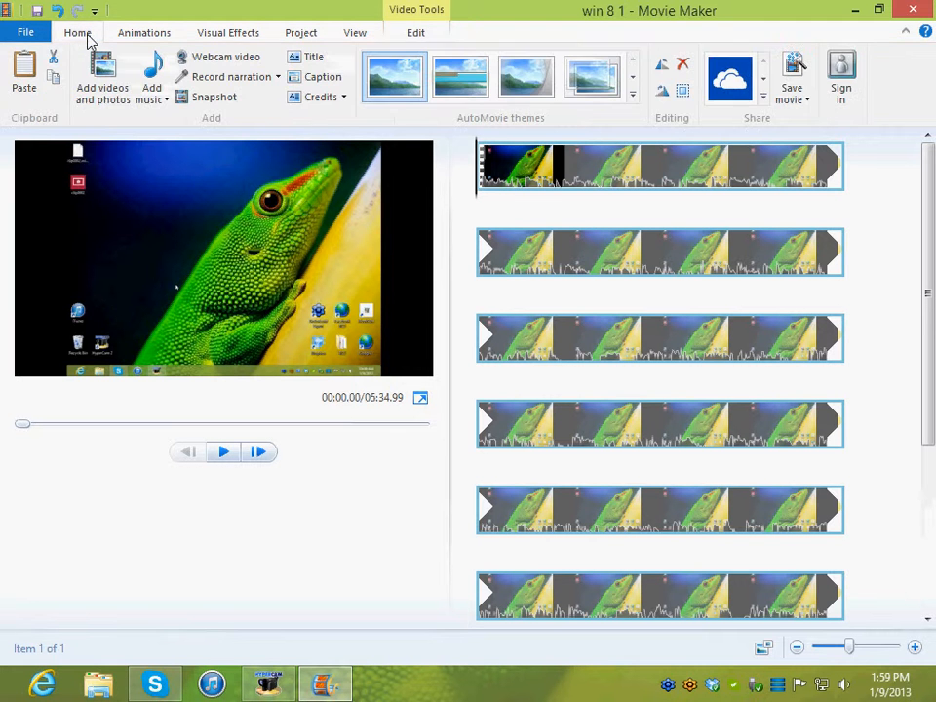
left_click(111, 84)
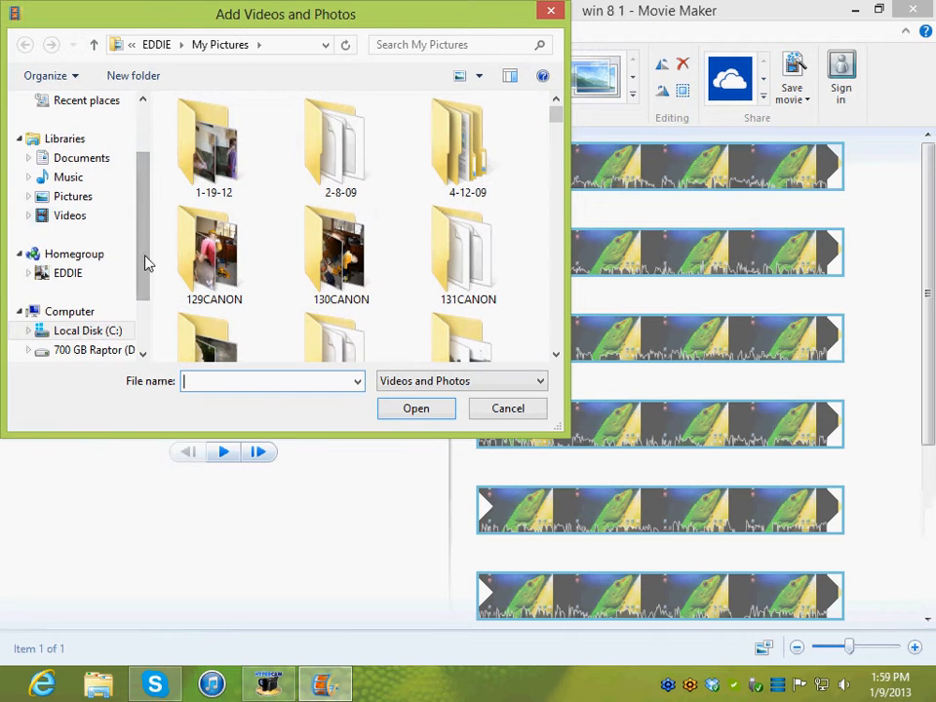
left_click_drag(147, 264, 141, 220)
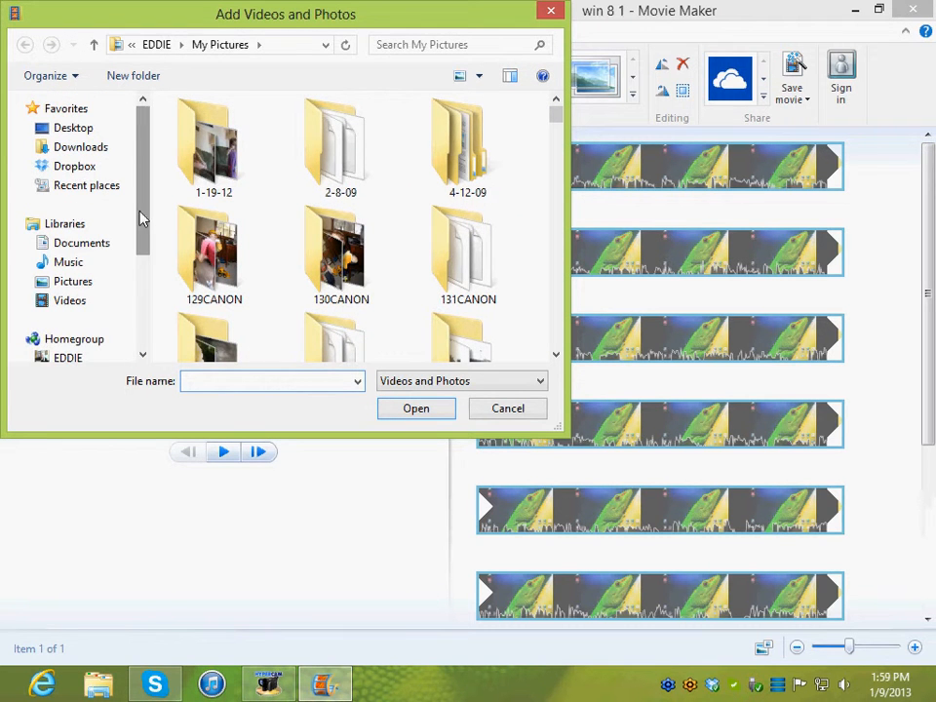
left_click(83, 168)
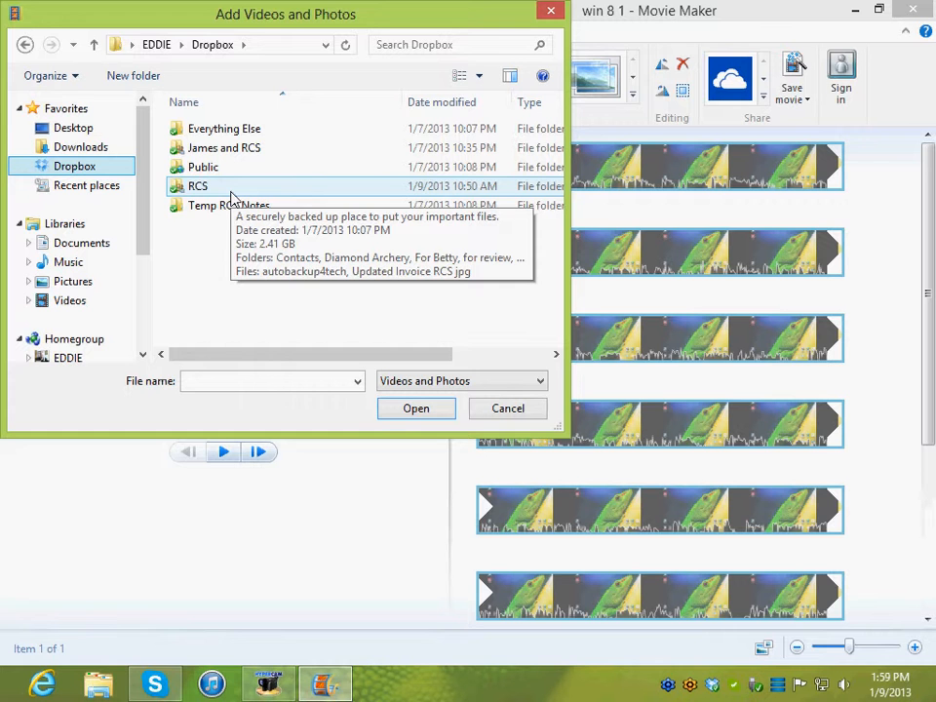
double_click(220, 187)
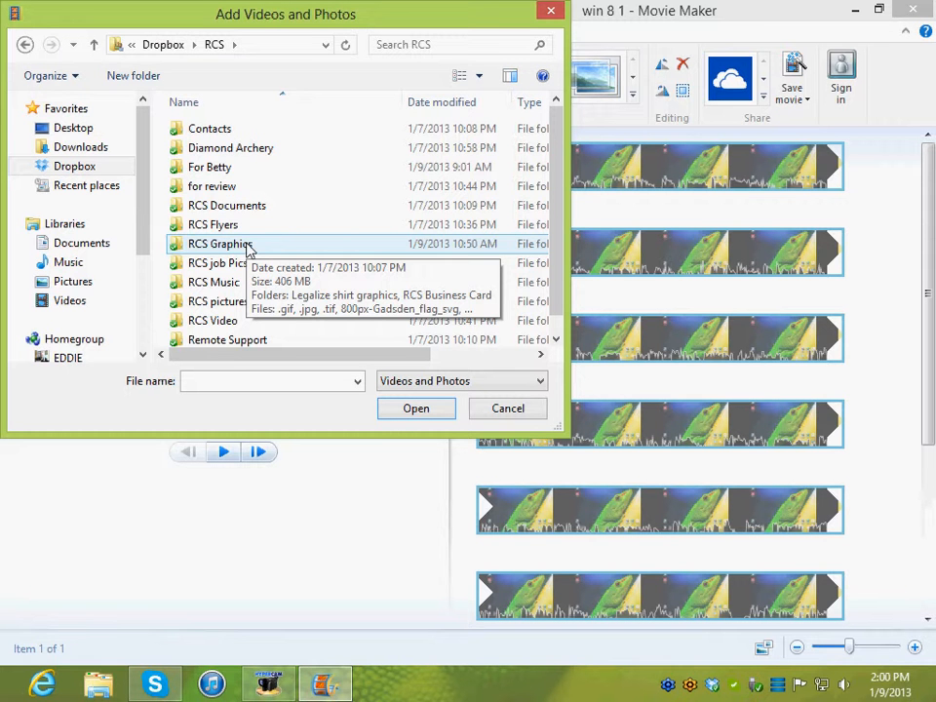
double_click(247, 249)
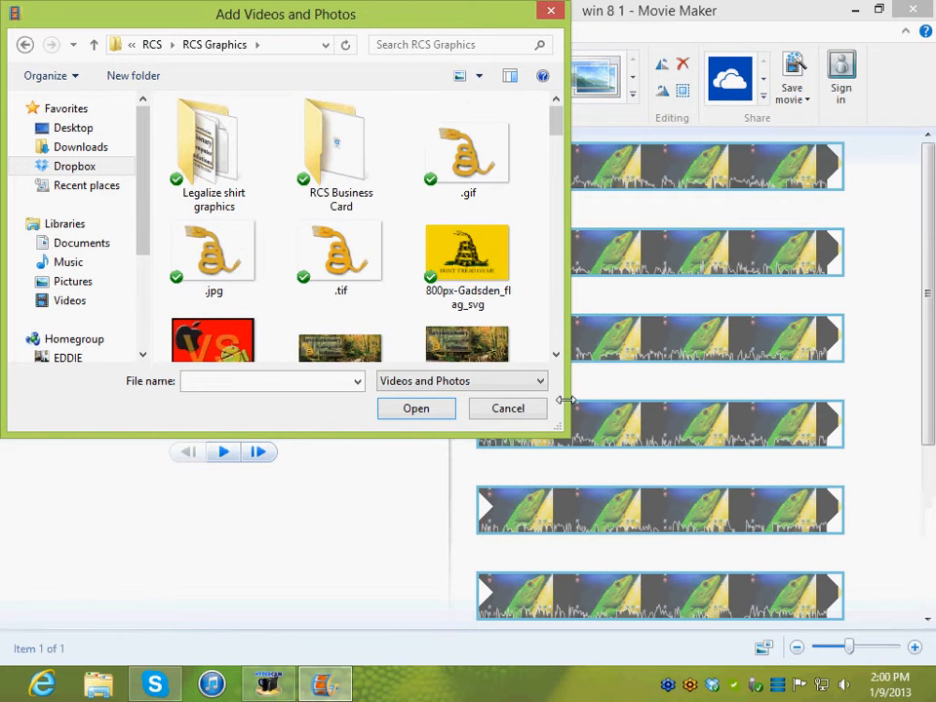
left_click_drag(553, 429, 777, 611)
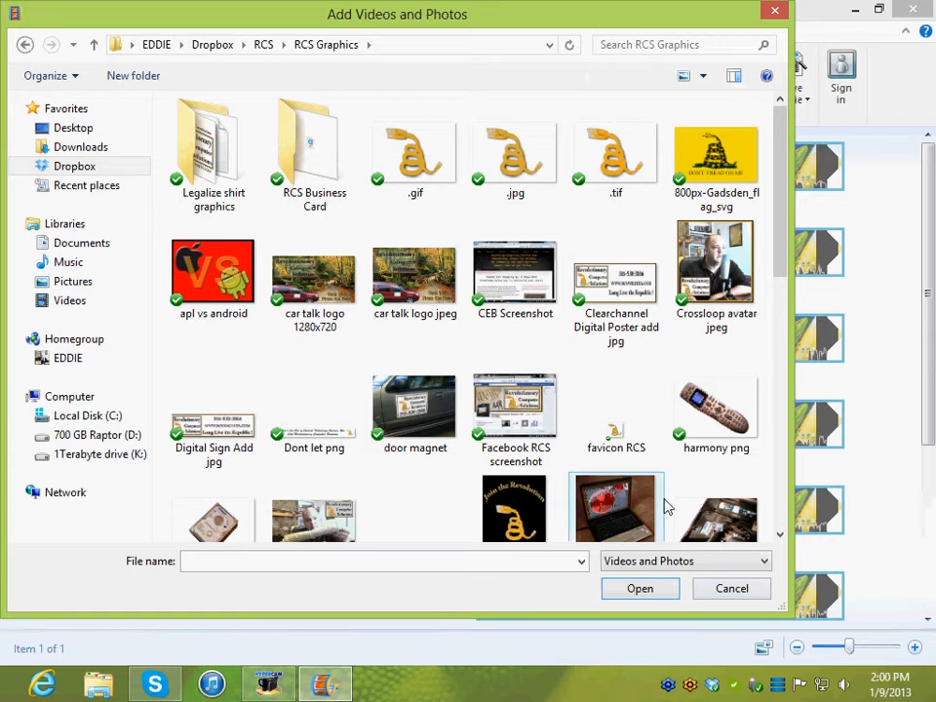
left_click(781, 255)
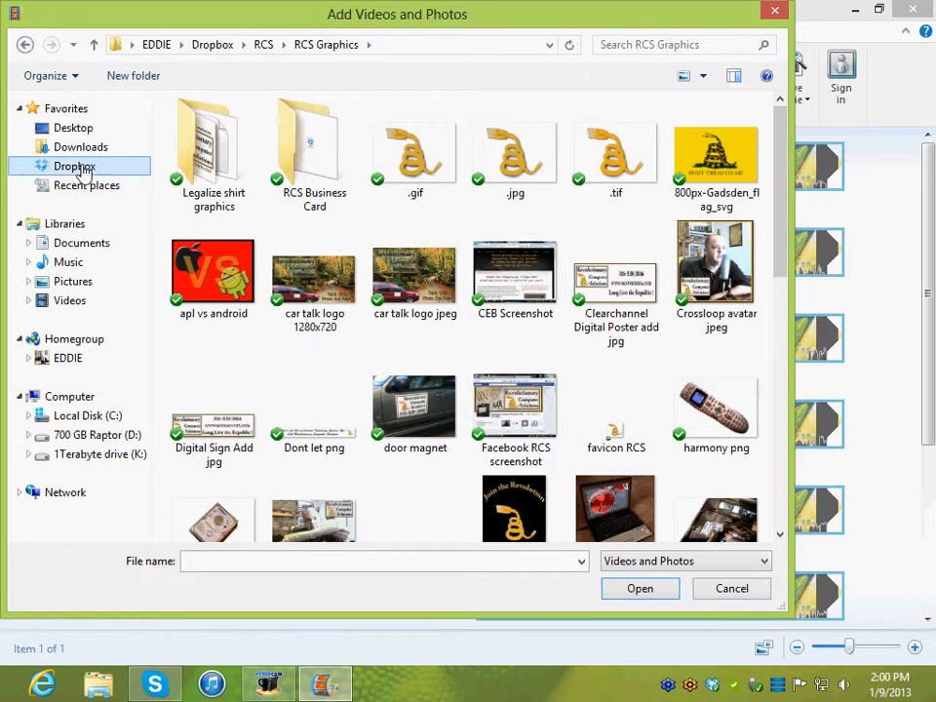
left_click(25, 43)
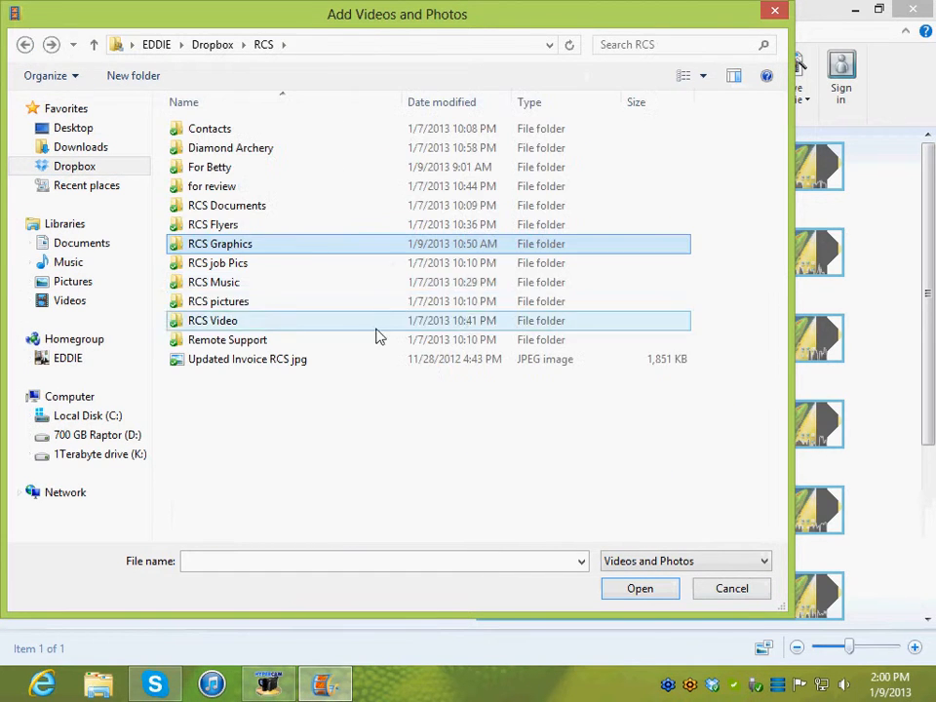
double_click(245, 321)
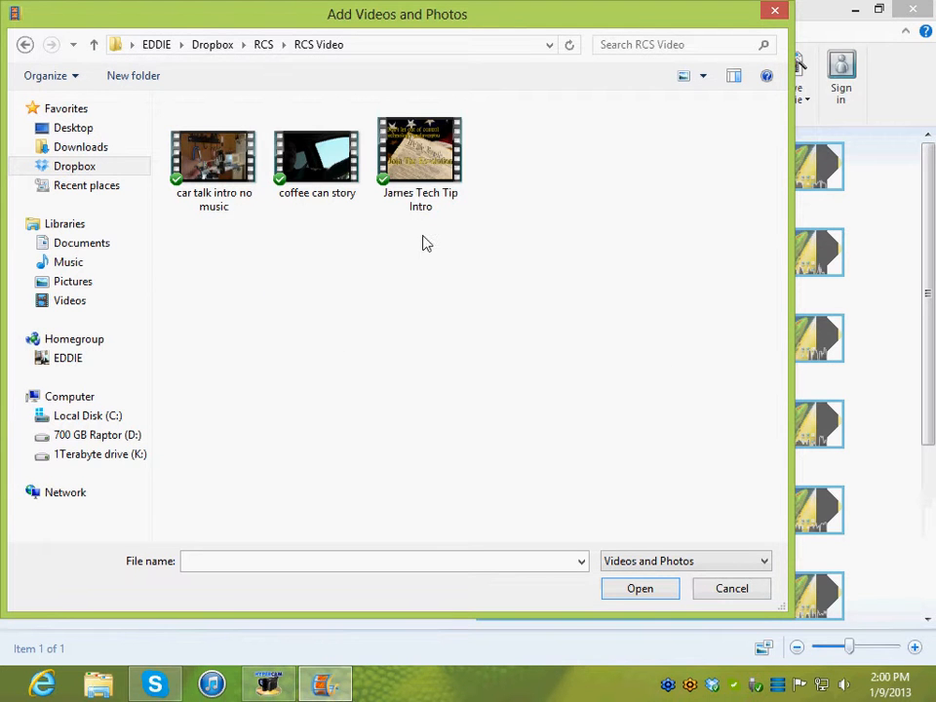
left_click(26, 47)
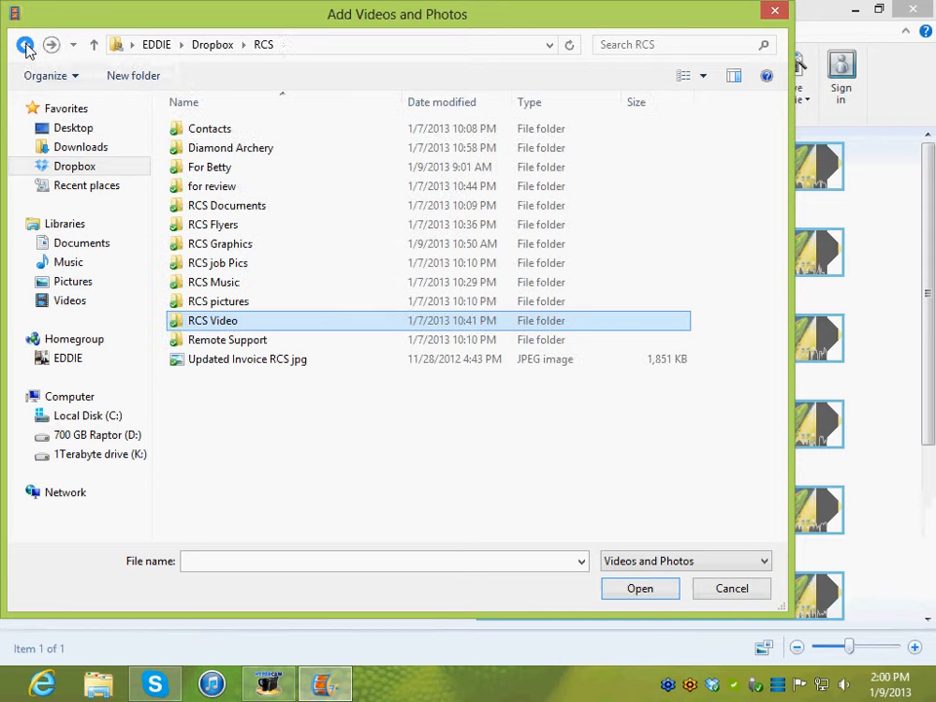
left_click(224, 244)
double_click(225, 244)
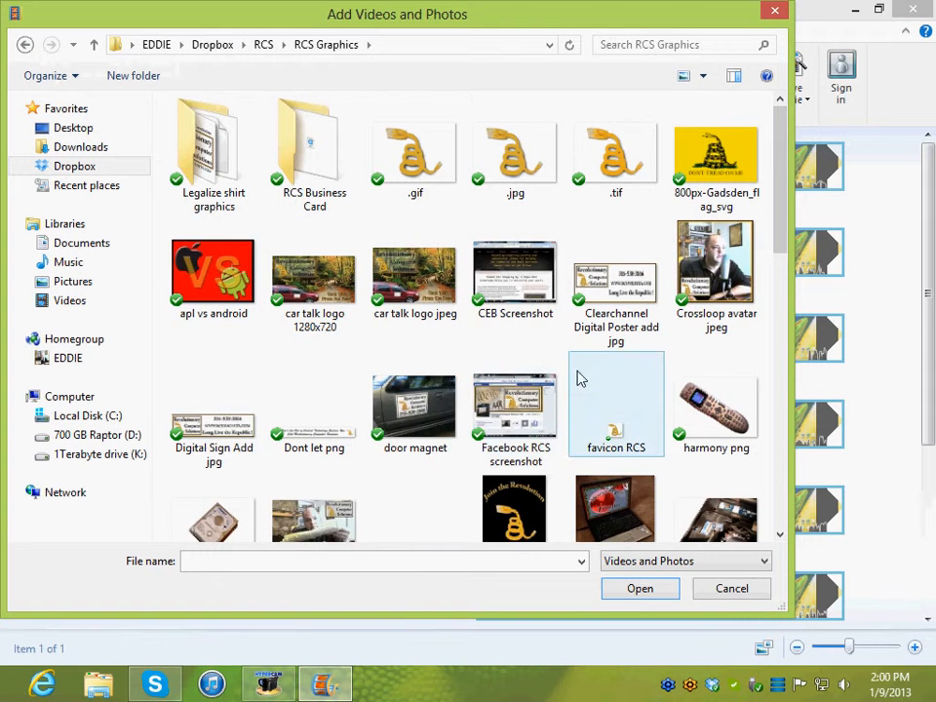
Add the rcstechtiplogo image from the RCS Graphics folder to the project.
scroll(605, 377, "down", 10)
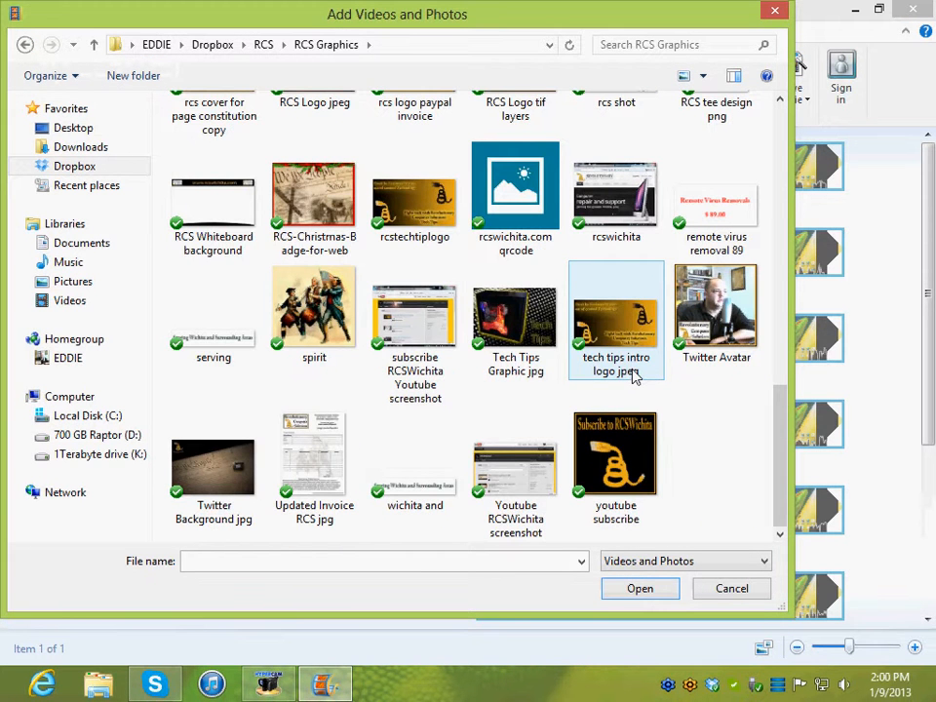
left_click(426, 225)
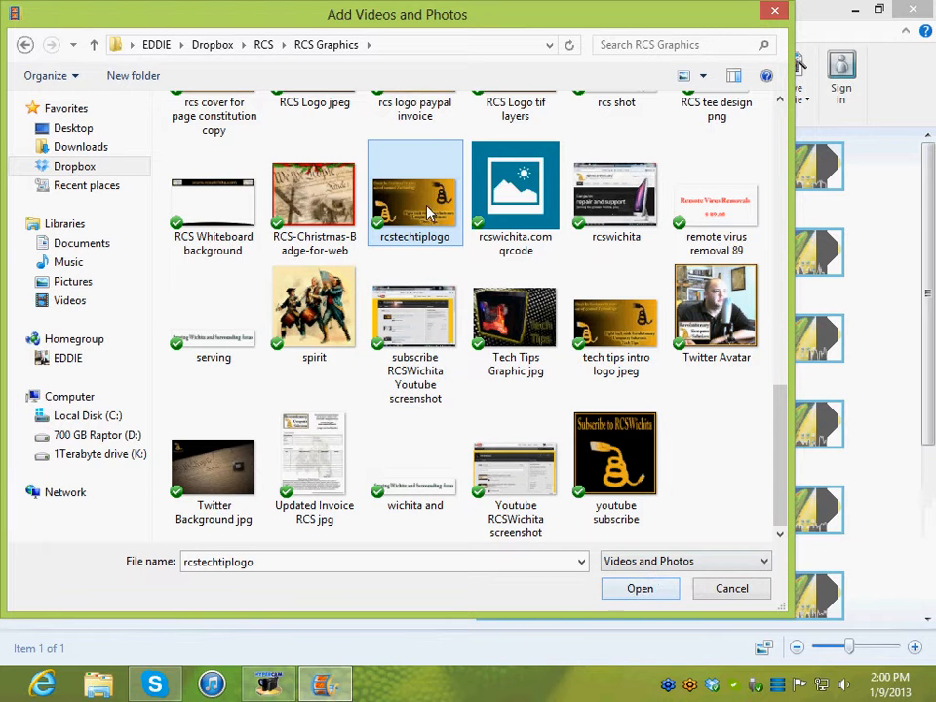
left_click(664, 588)
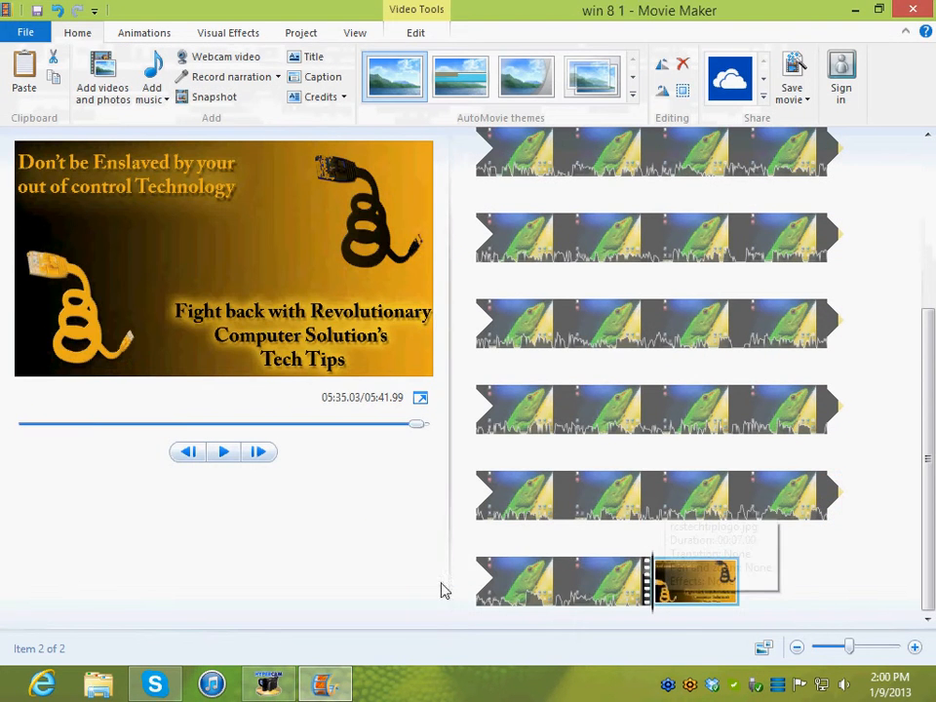
Move the logo image to the start of the timeline, ahead of the video clip, and play it briefly.
left_click_drag(688, 591, 483, 161)
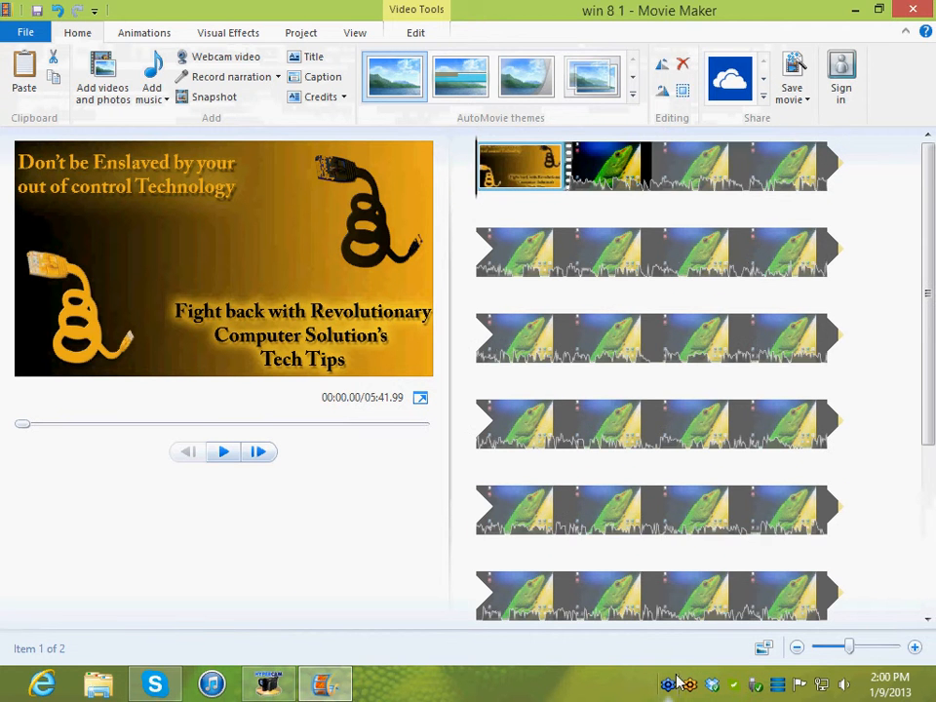
left_click(223, 452)
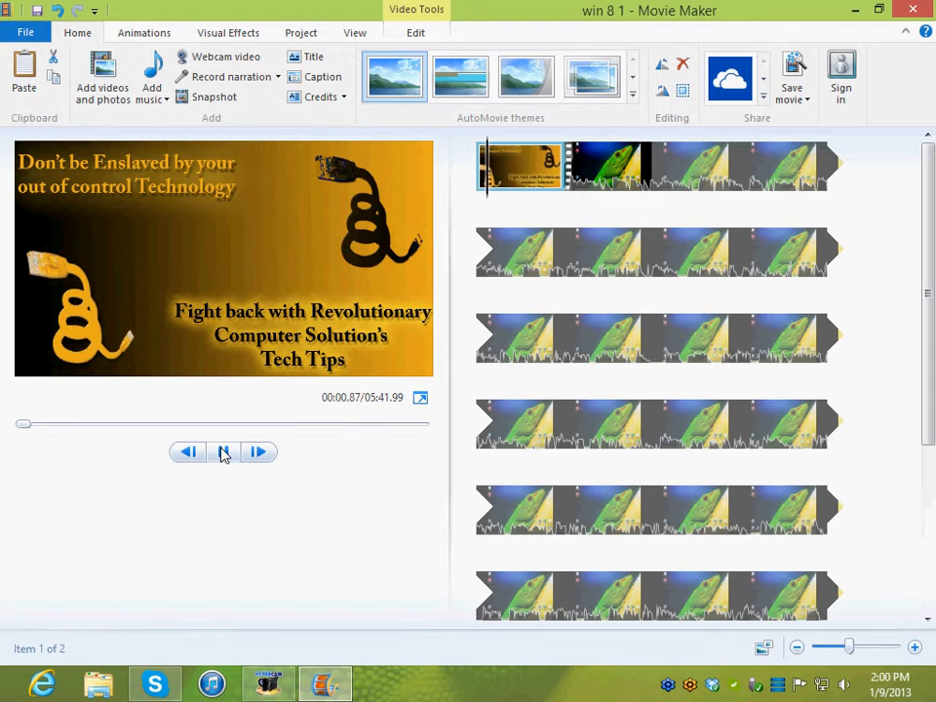
left_click(223, 451)
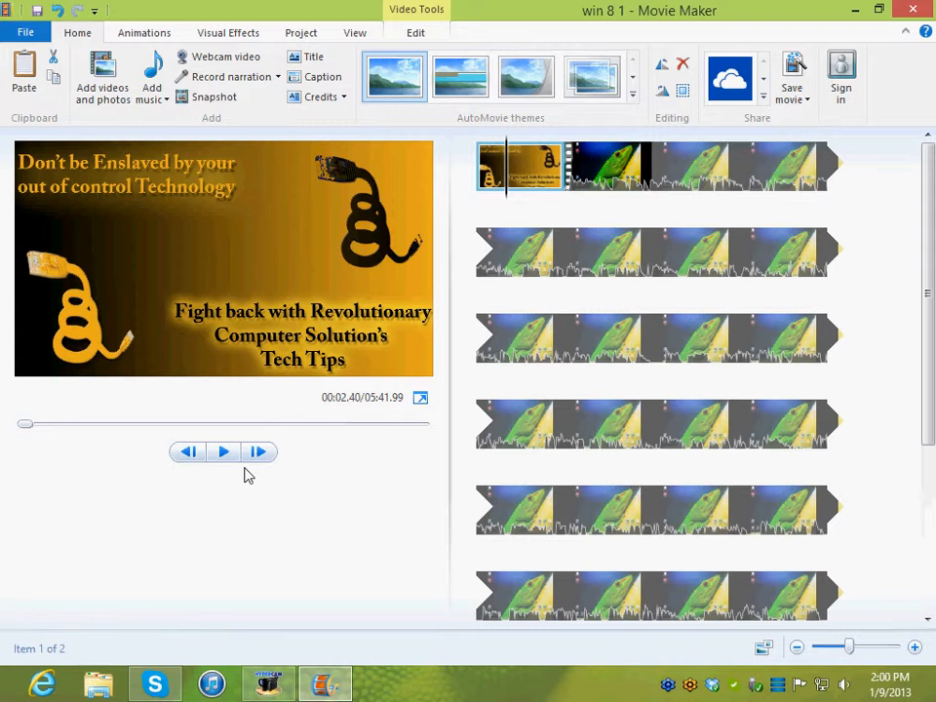
Add the conga rave beat track from the RCS Music folder inside Dropbox's RCS folder as the project's music.
left_click(151, 101)
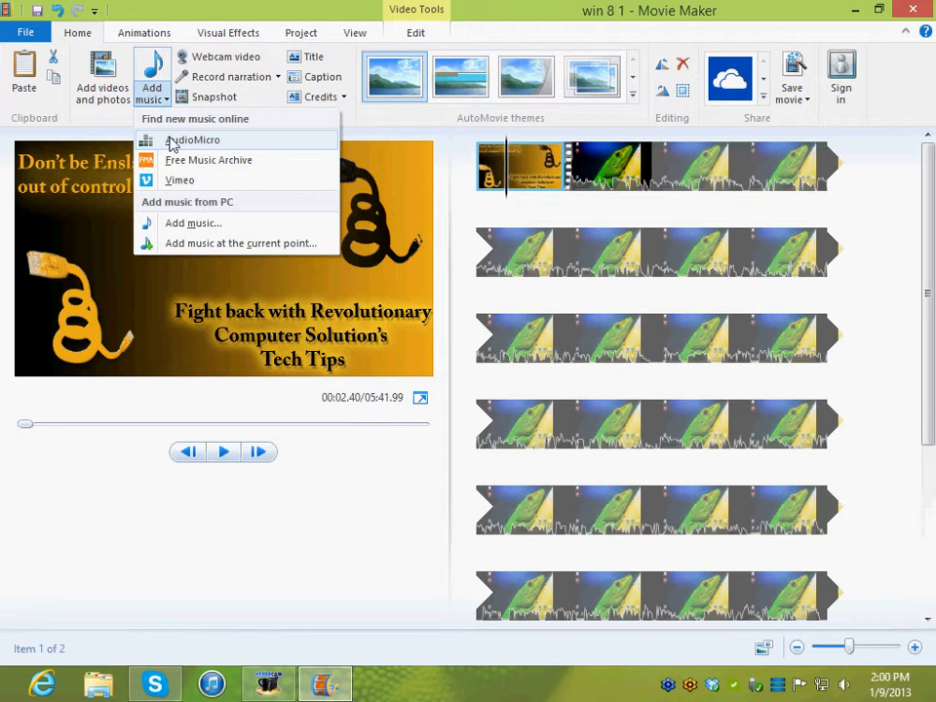
left_click(190, 224)
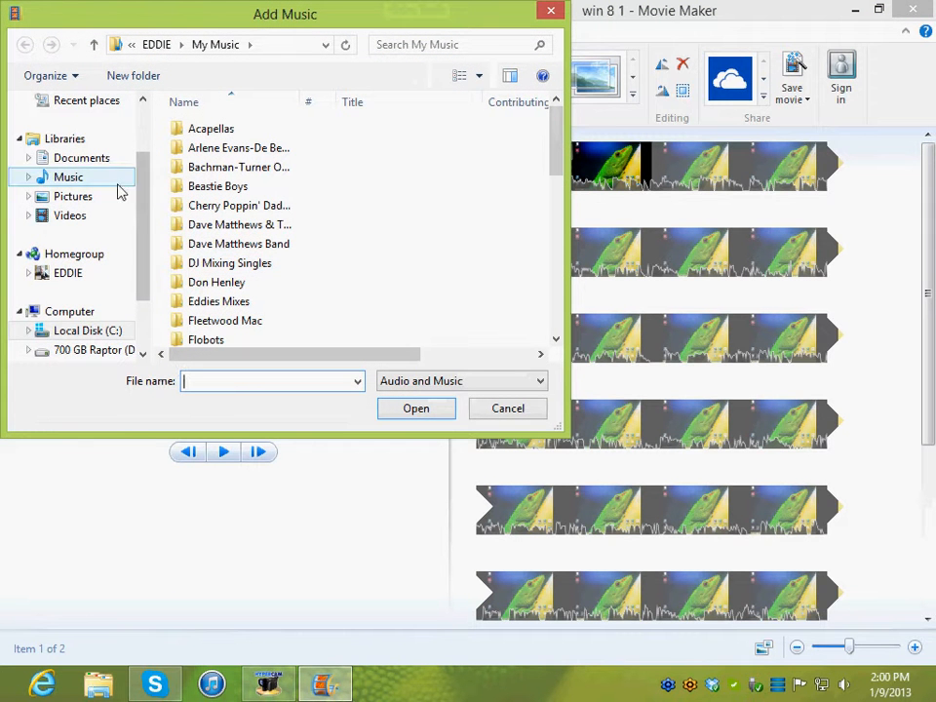
left_click_drag(138, 232, 133, 284)
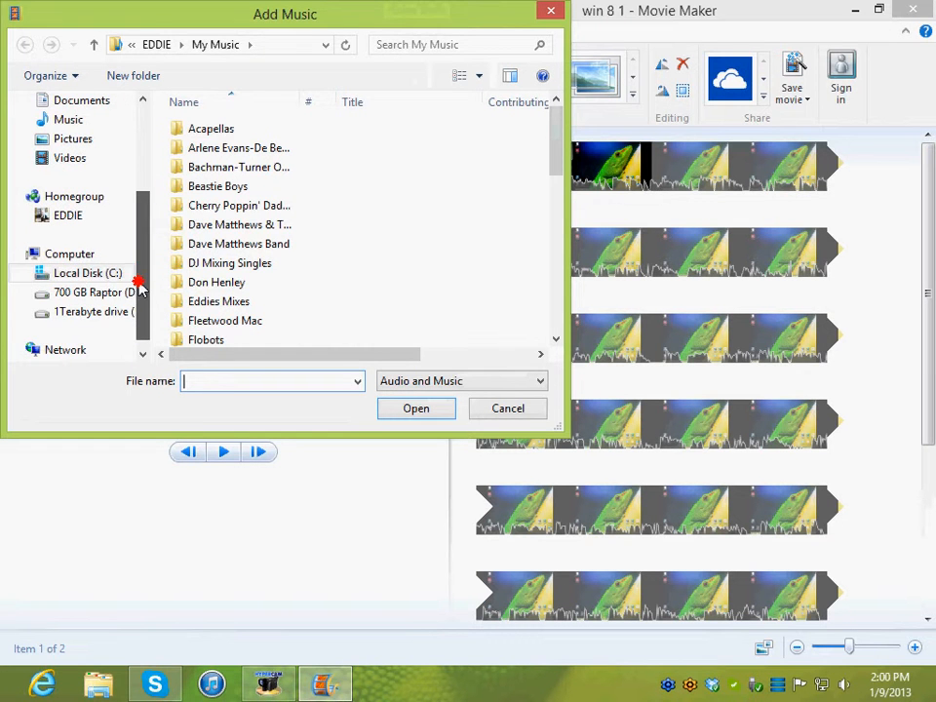
left_click(86, 278)
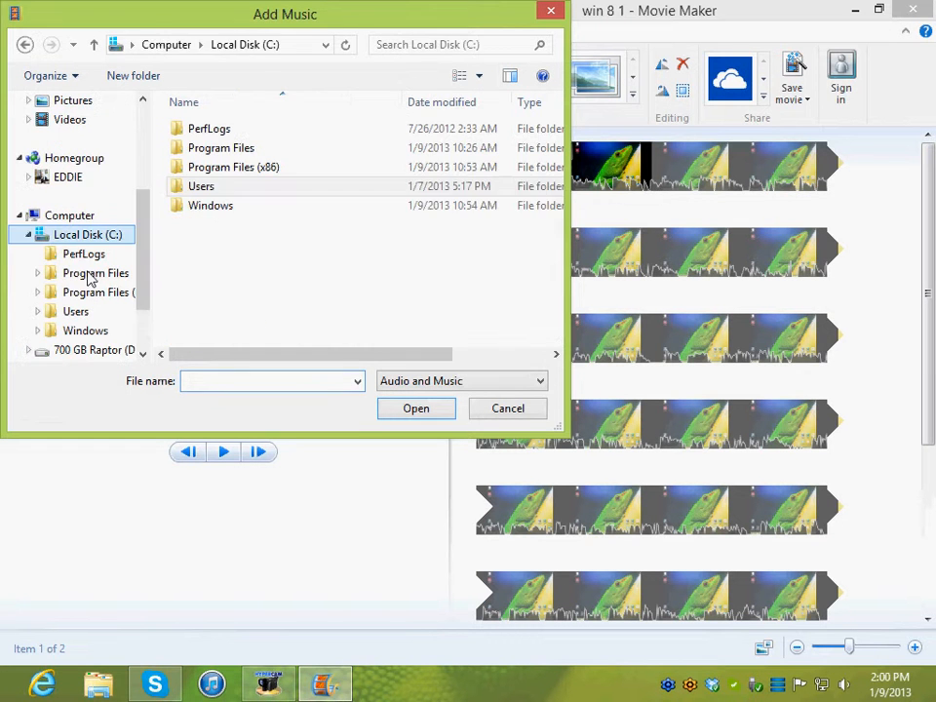
double_click(223, 188)
double_click(203, 129)
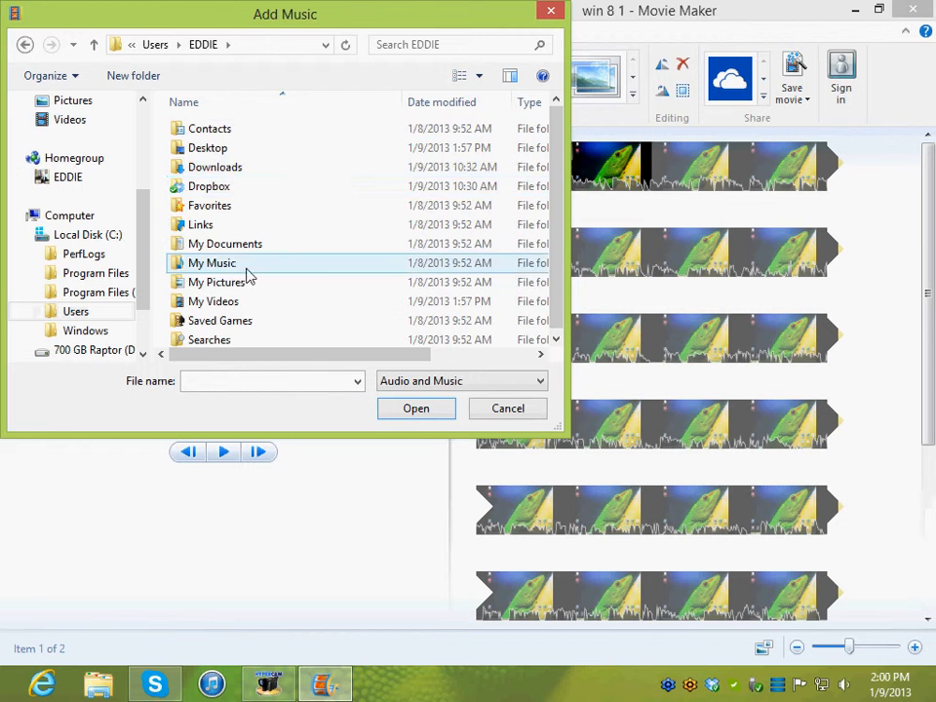
double_click(230, 185)
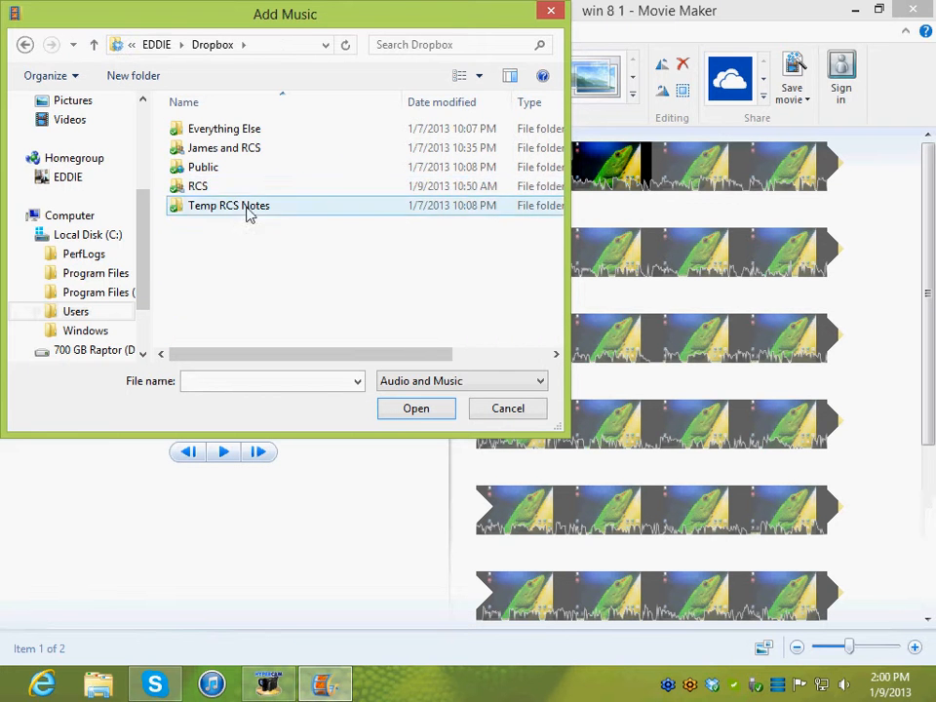
double_click(203, 187)
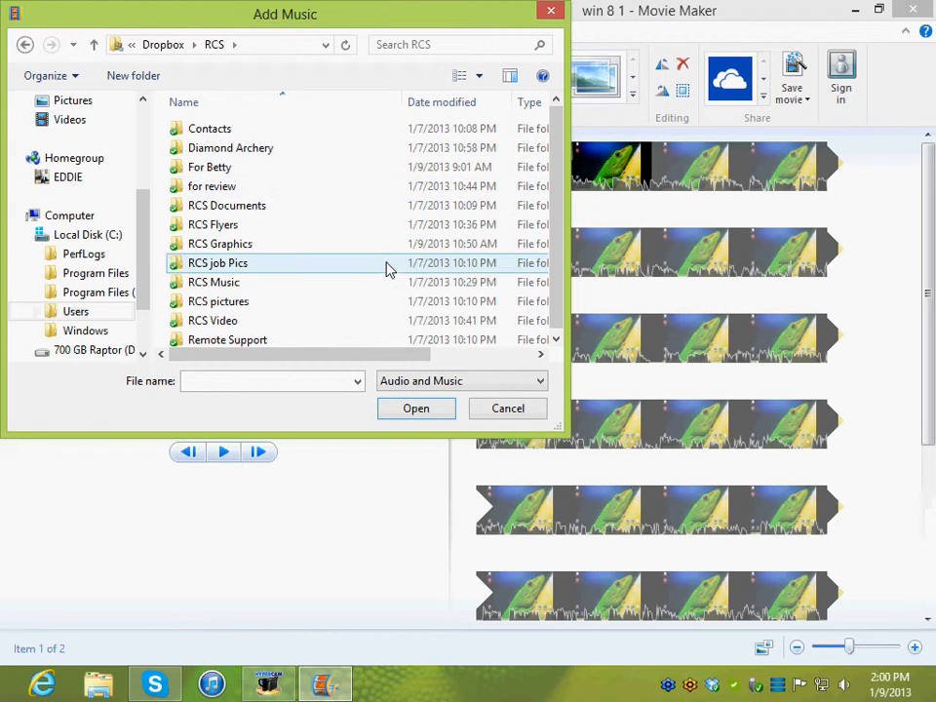
double_click(268, 282)
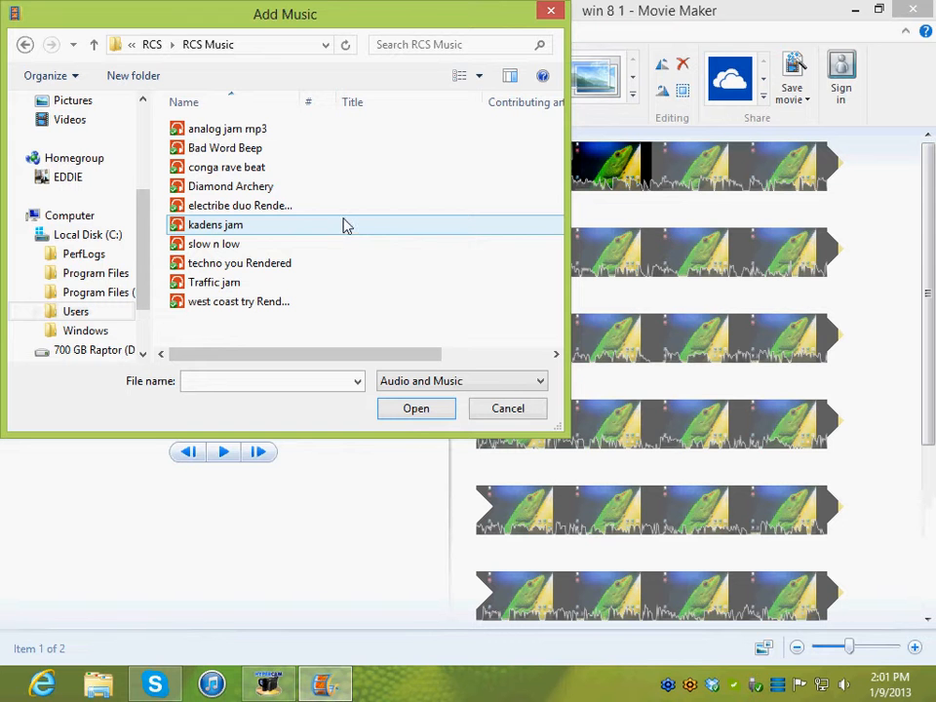
left_click(249, 169)
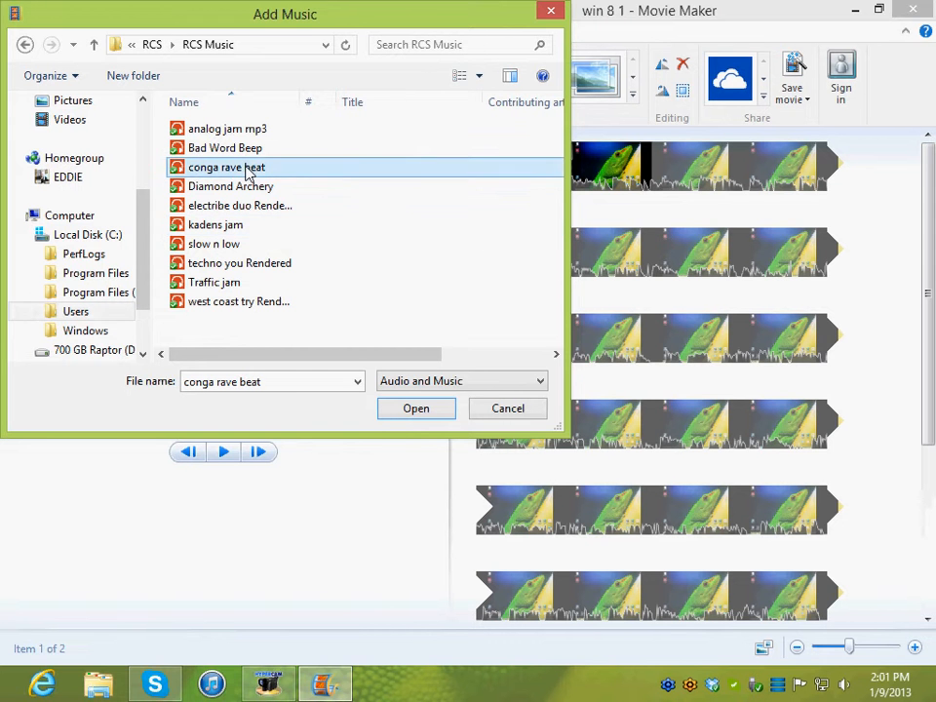
left_click(414, 408)
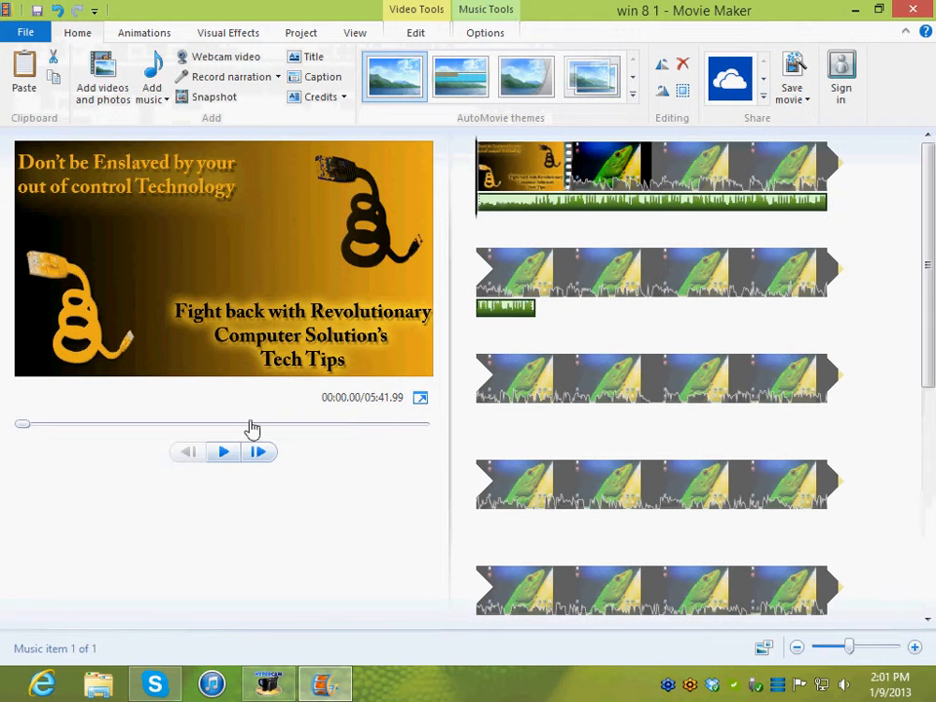
Play the movie from the start until about 9.5 s and set the music's end point there.
left_click(226, 453)
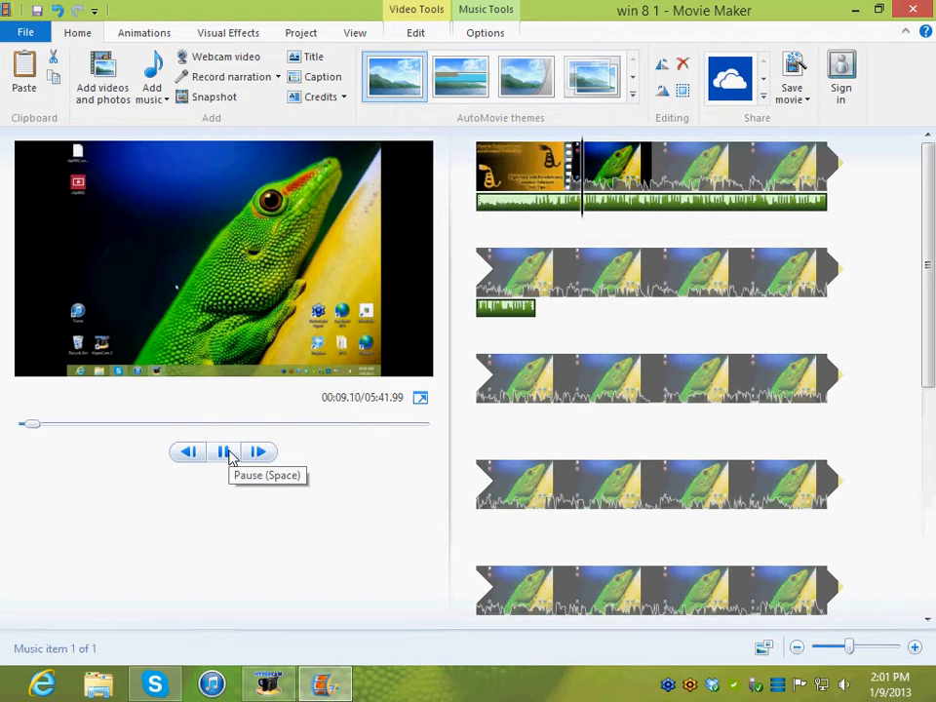
left_click(228, 455)
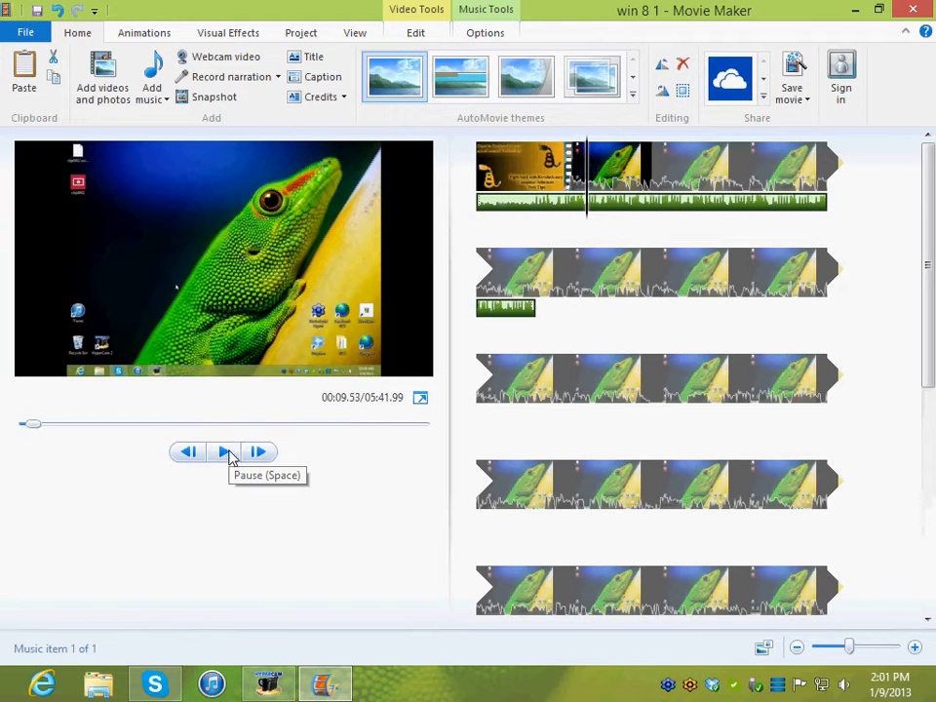
left_click(478, 19)
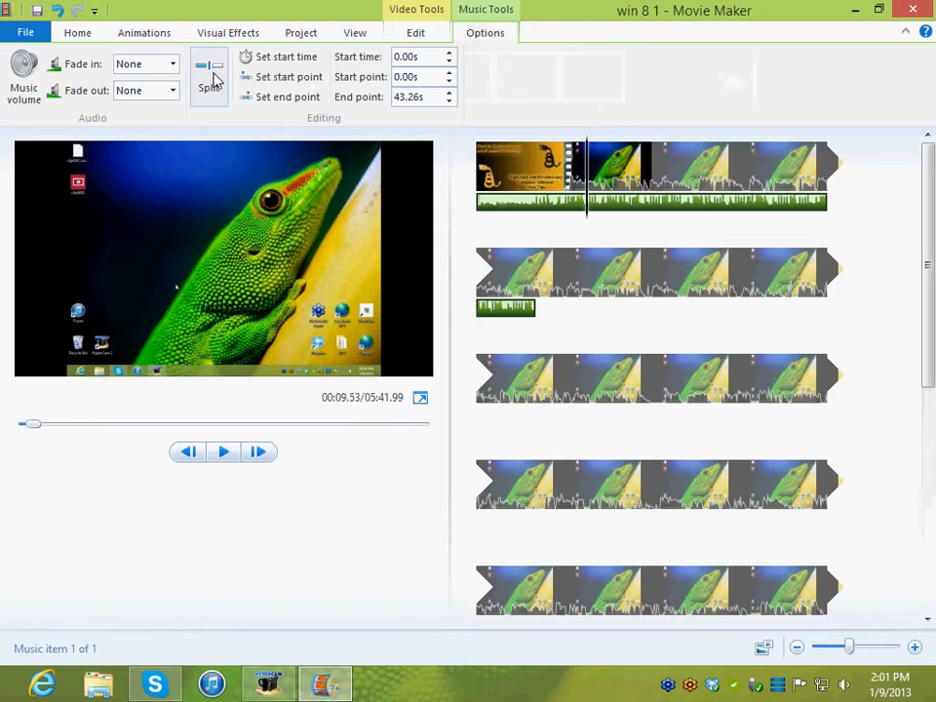
left_click(304, 98)
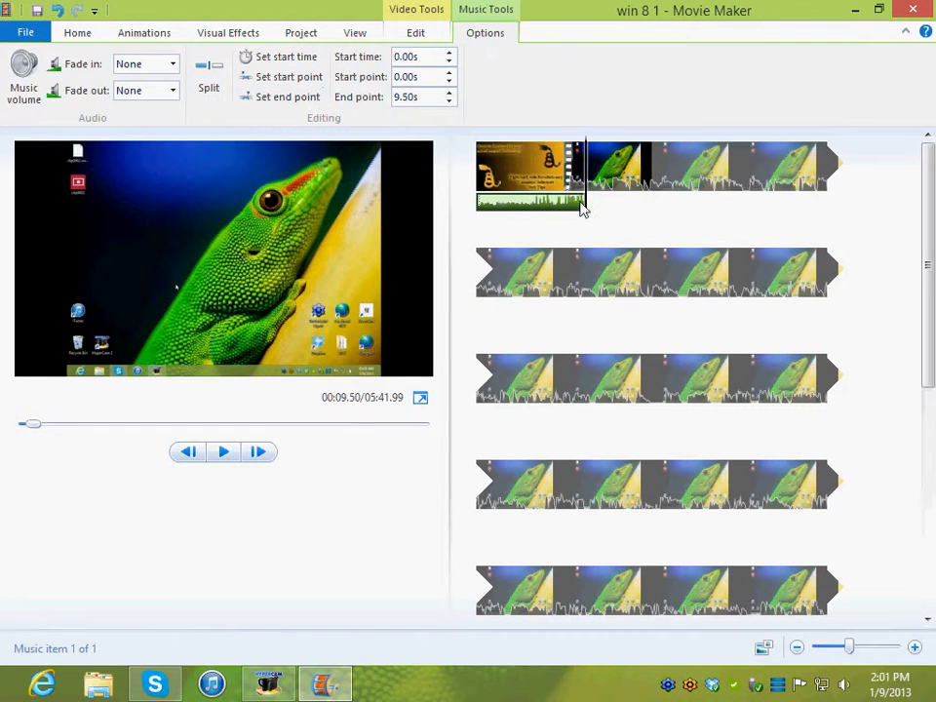
Set the music's fade out to Slow and play the opening back from the start.
left_click(172, 98)
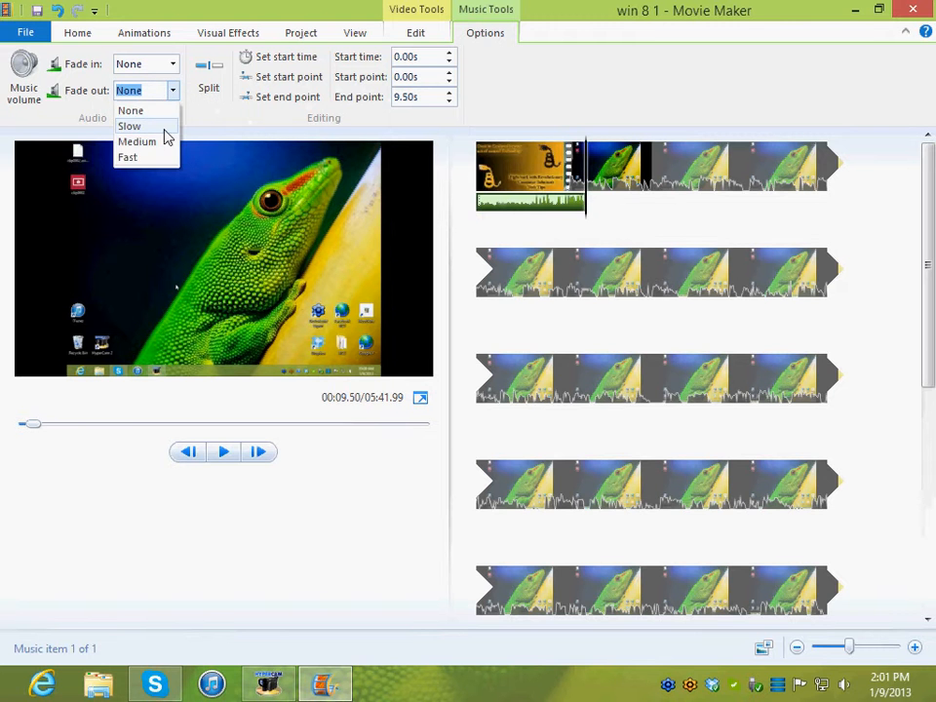
left_click(162, 128)
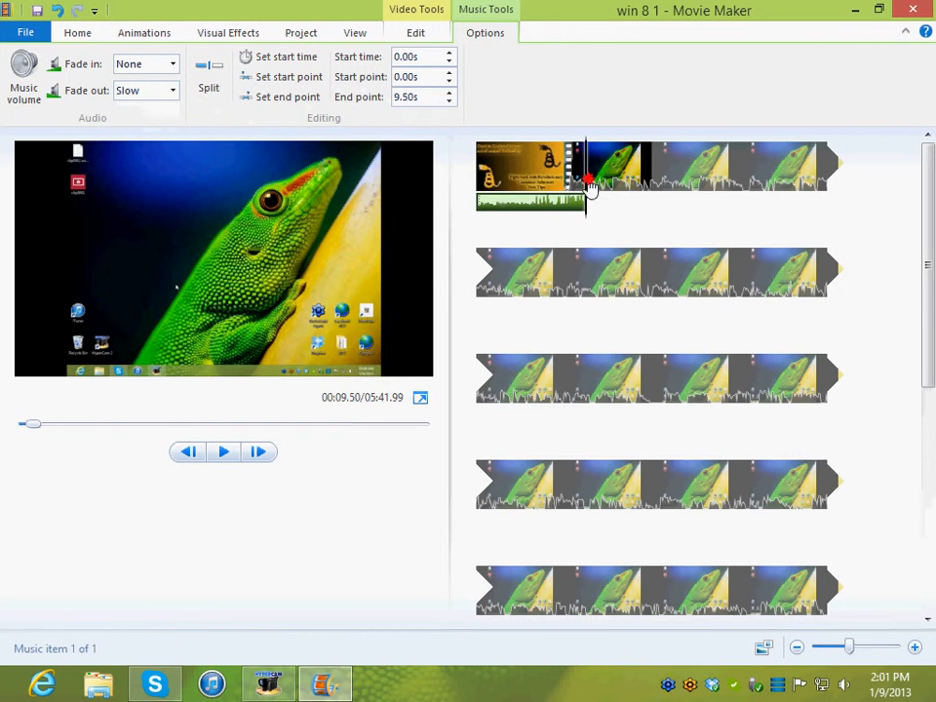
left_click_drag(591, 188, 478, 207)
left_click(224, 451)
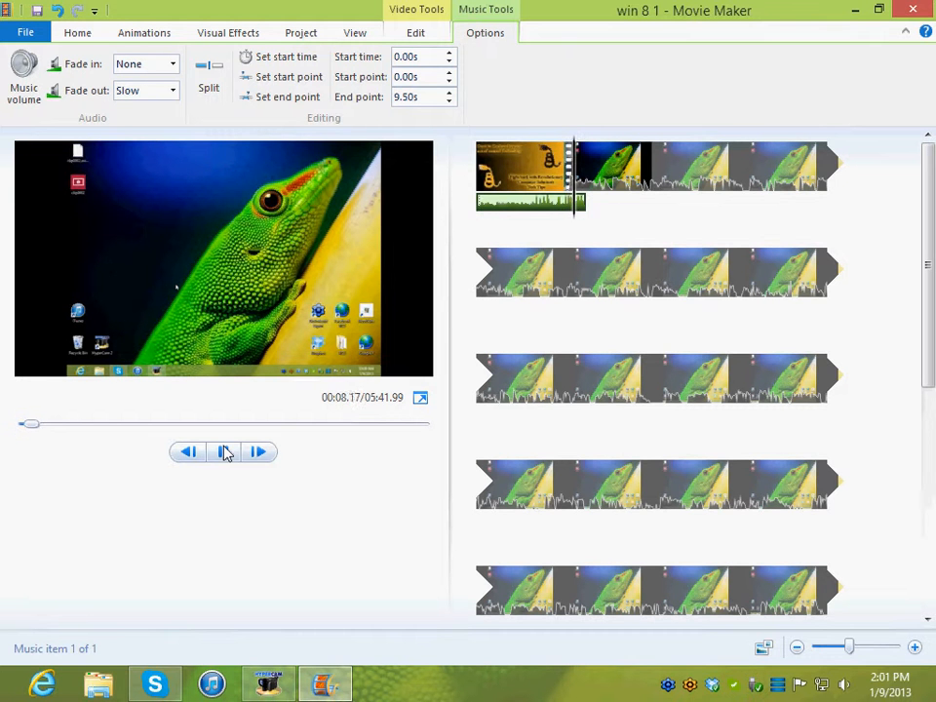
left_click(225, 455)
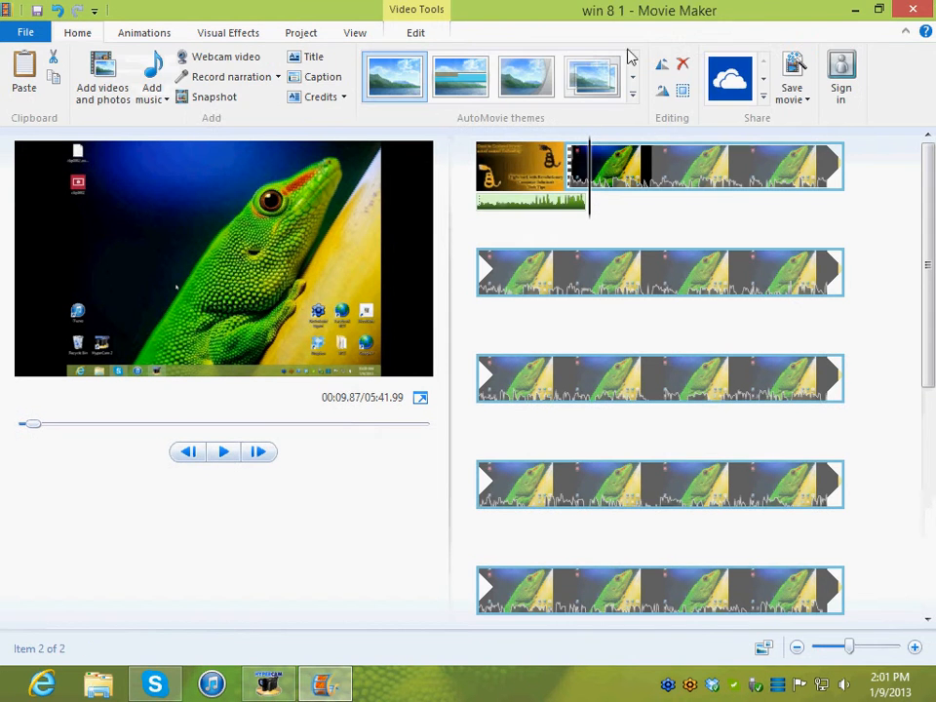
Apply the tilted-panel transition between the logo image and the video clip.
left_click(602, 173)
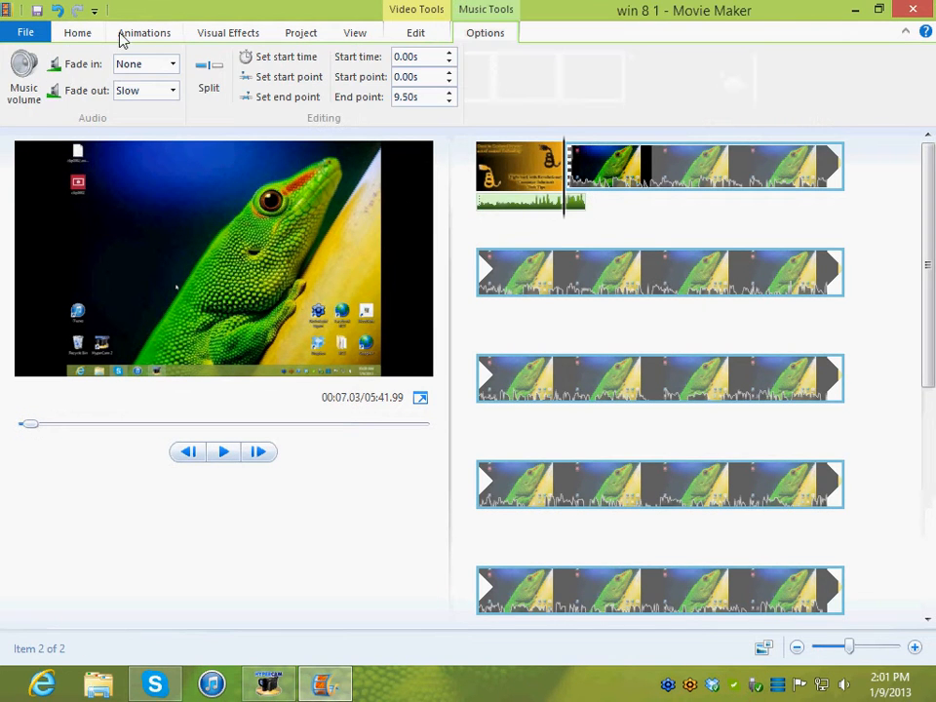
left_click(230, 35)
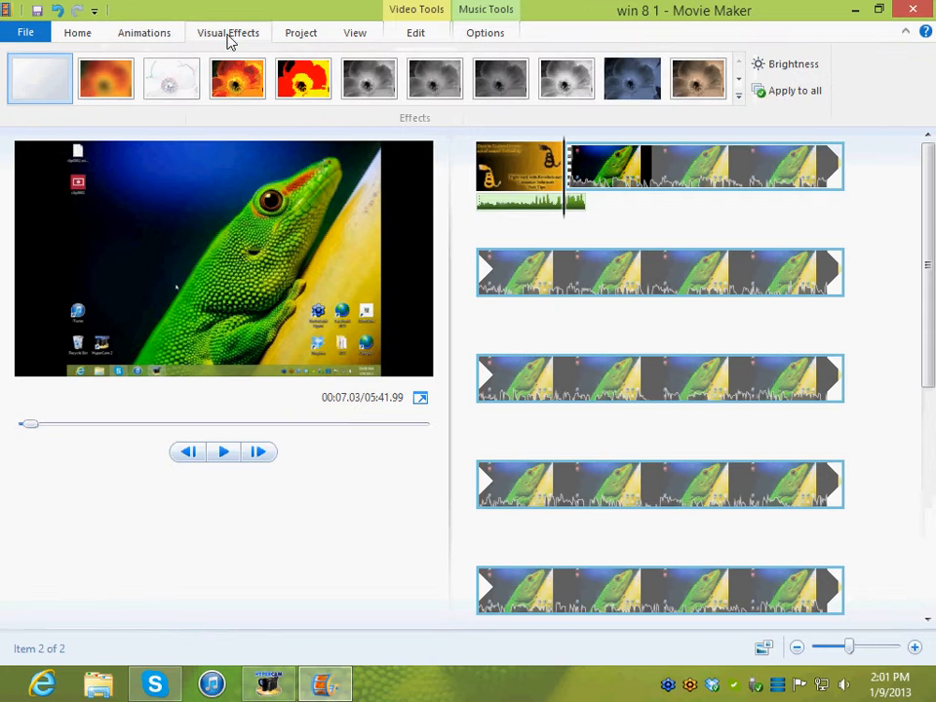
left_click(147, 35)
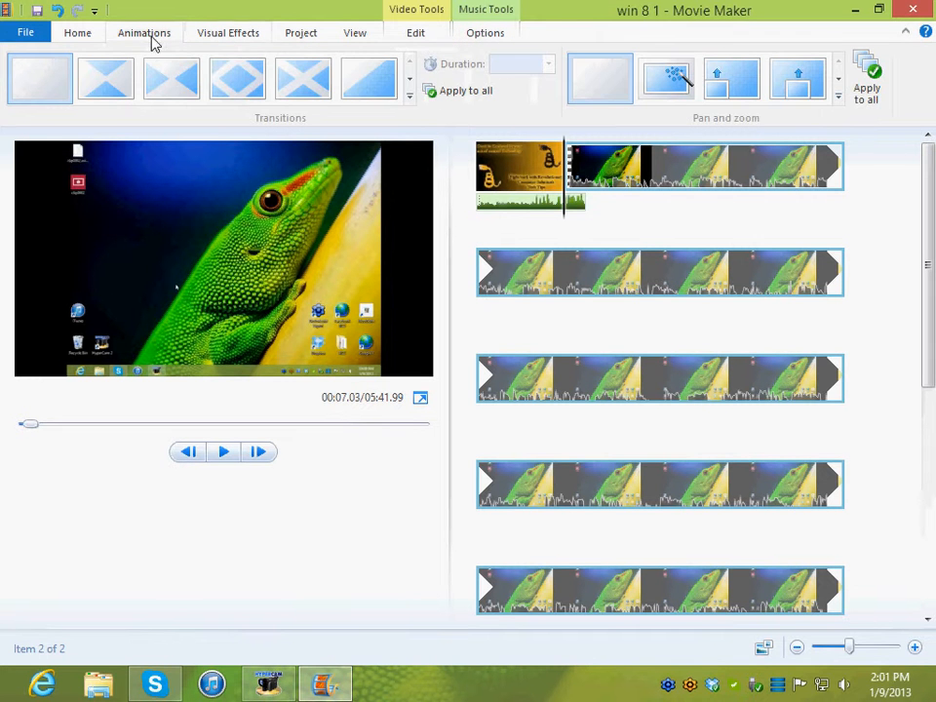
left_click(411, 82)
left_click(410, 82)
left_click(411, 82)
left_click(410, 82)
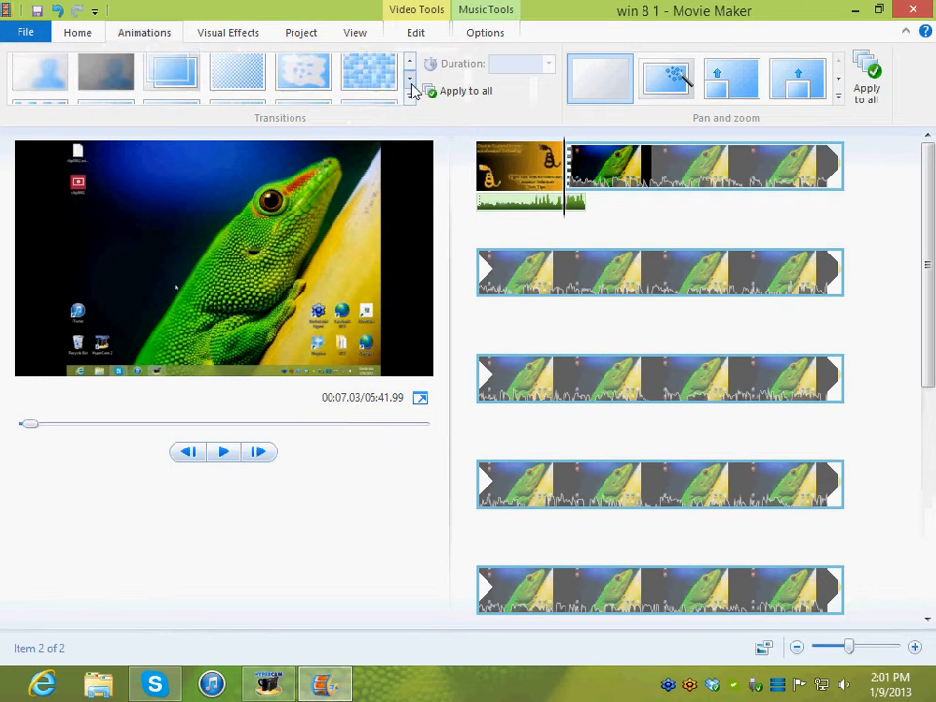
left_click(410, 82)
left_click(411, 82)
left_click(411, 82)
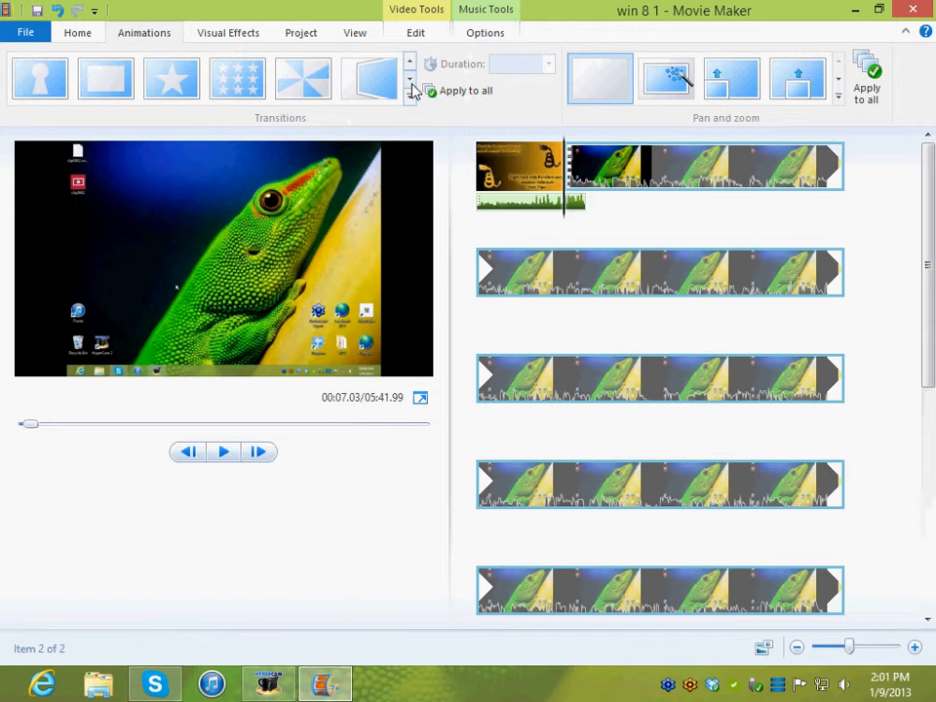
left_click(369, 84)
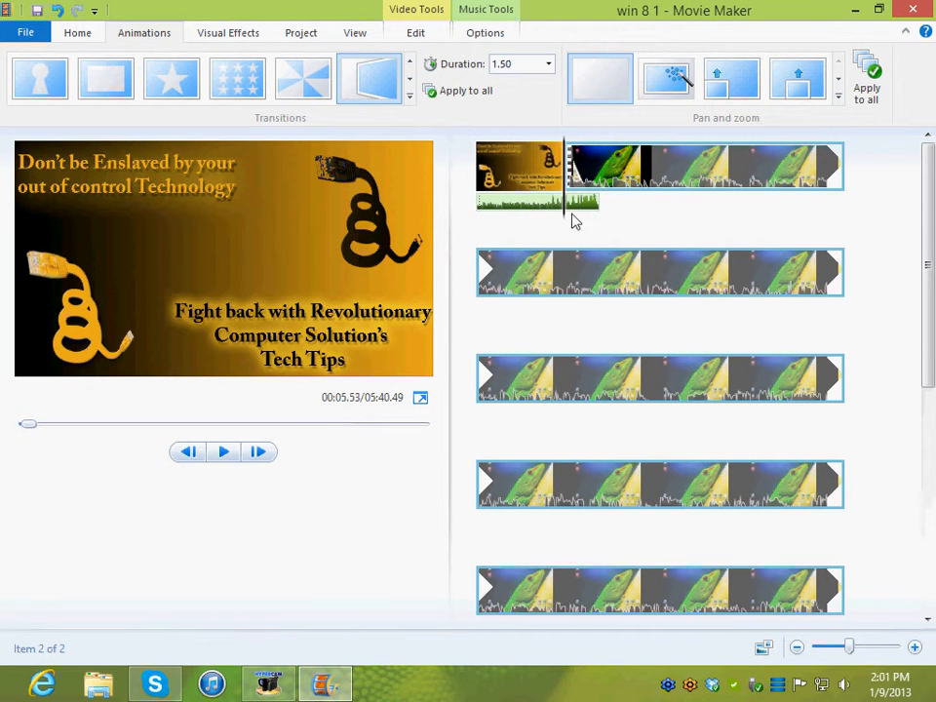
Play back the transition from the logo image into the video clip, opening the system volume control.
left_click(541, 200)
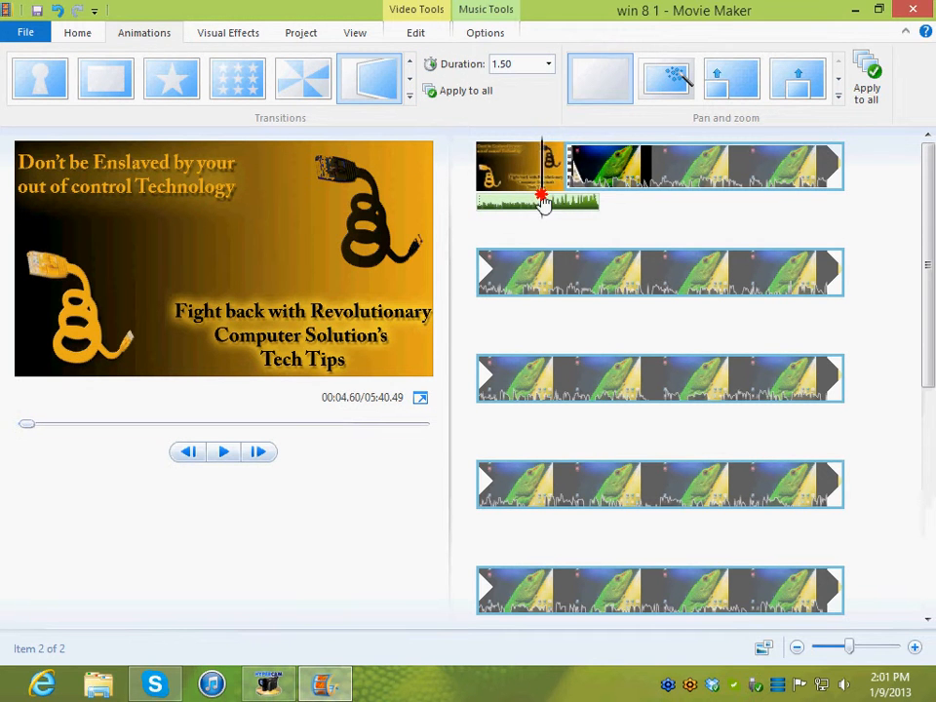
left_click(222, 455)
left_click(844, 686)
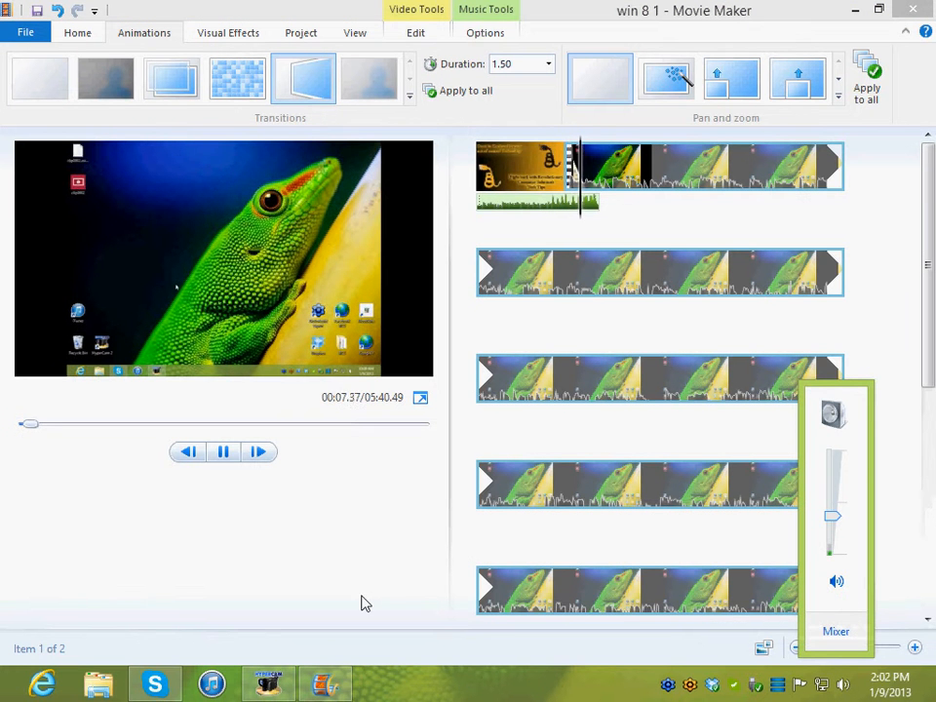
left_click(227, 460)
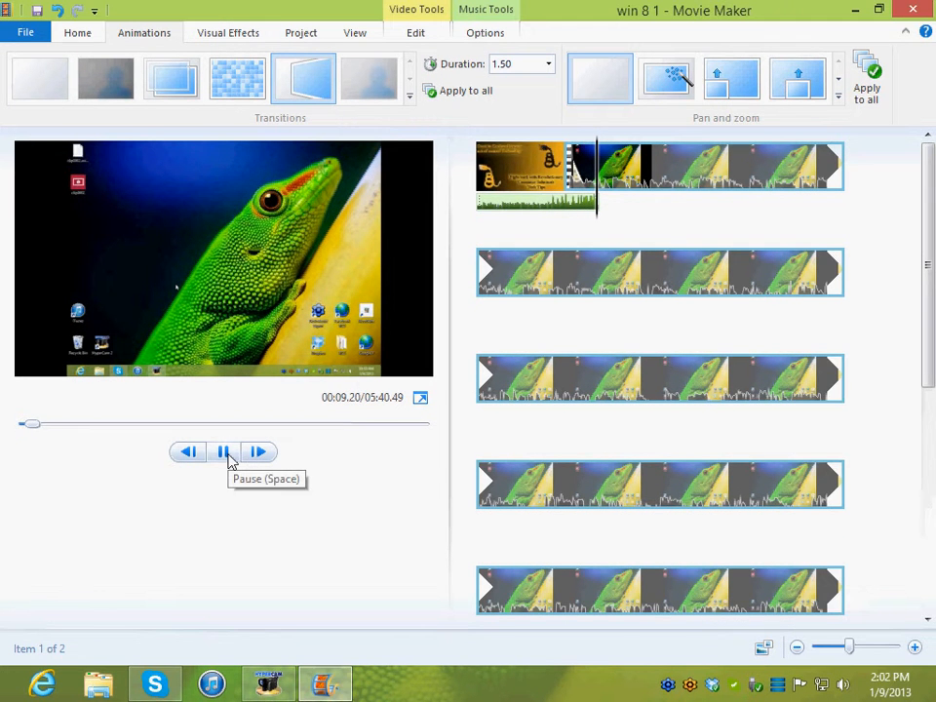
left_click(225, 455)
Add the Join the Revolution Jpeg image from the RCS Graphics folder after the video clip.
scroll(922, 224, "down", 1)
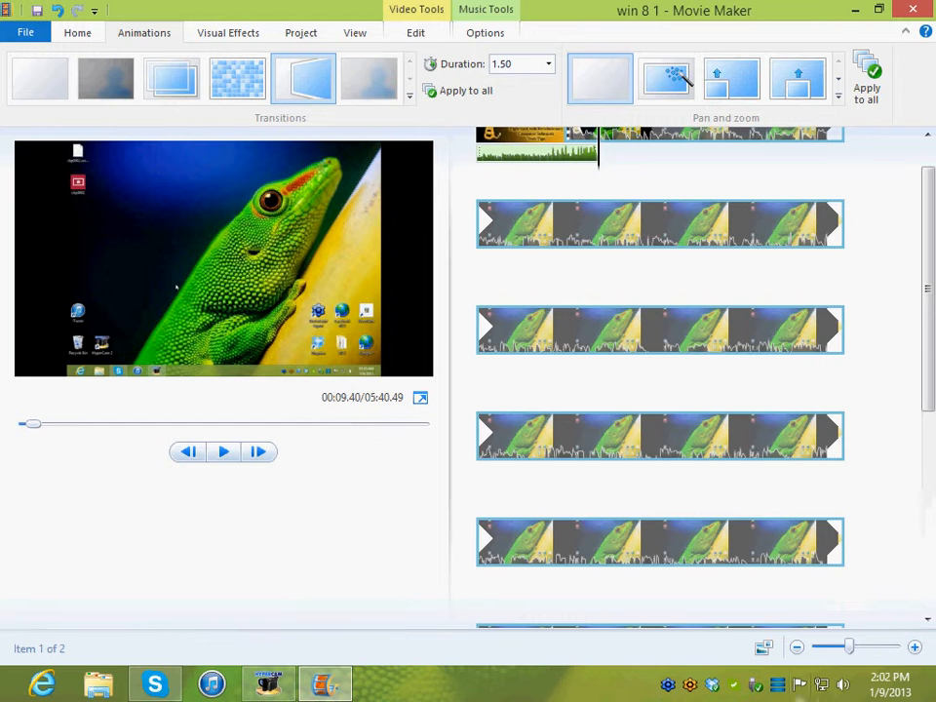
left_click_drag(832, 649, 818, 652)
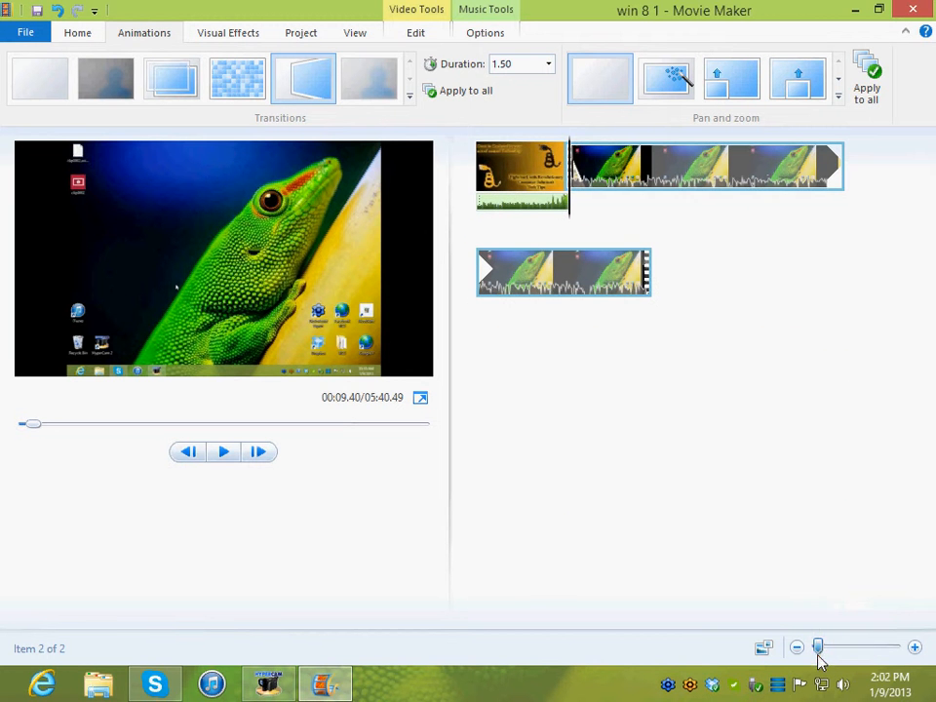
left_click(586, 179)
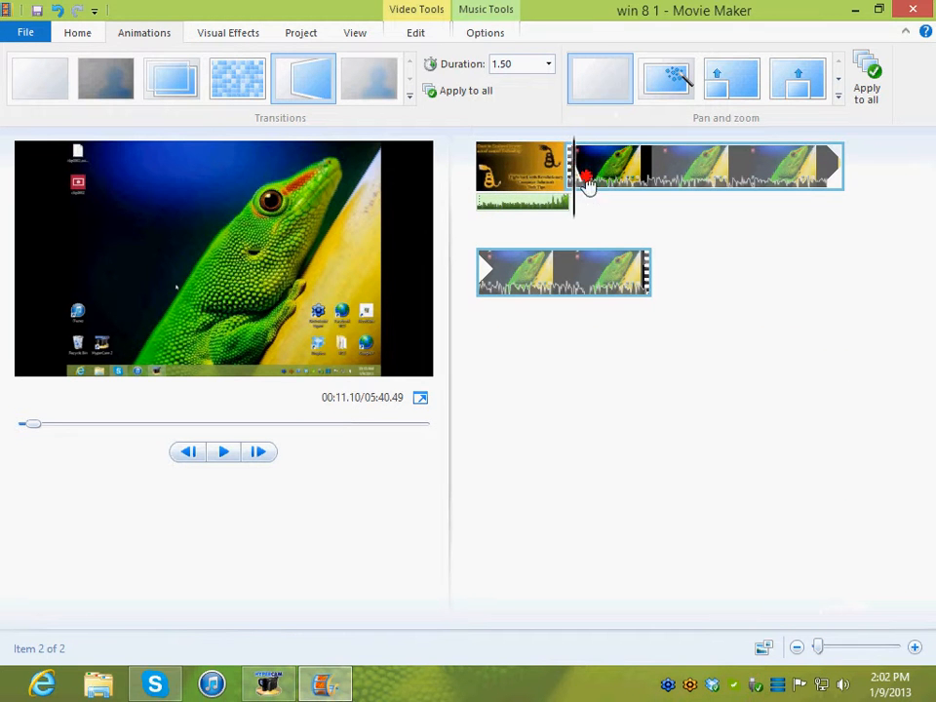
left_click_drag(575, 281, 621, 308)
left_click(86, 38)
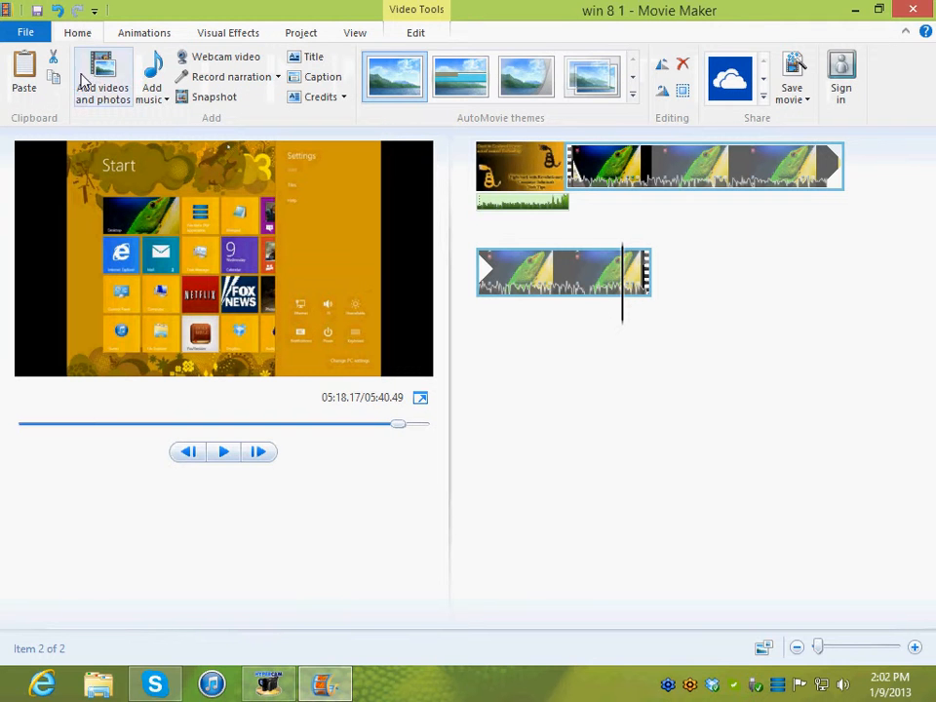
left_click(109, 89)
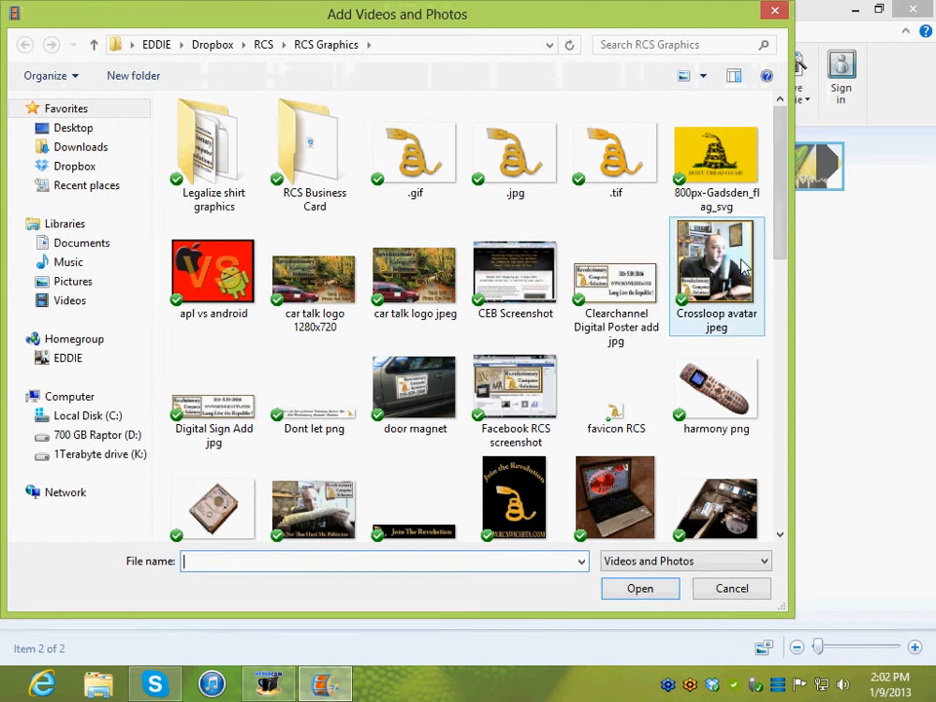
left_click_drag(783, 213, 786, 313)
left_click(531, 226)
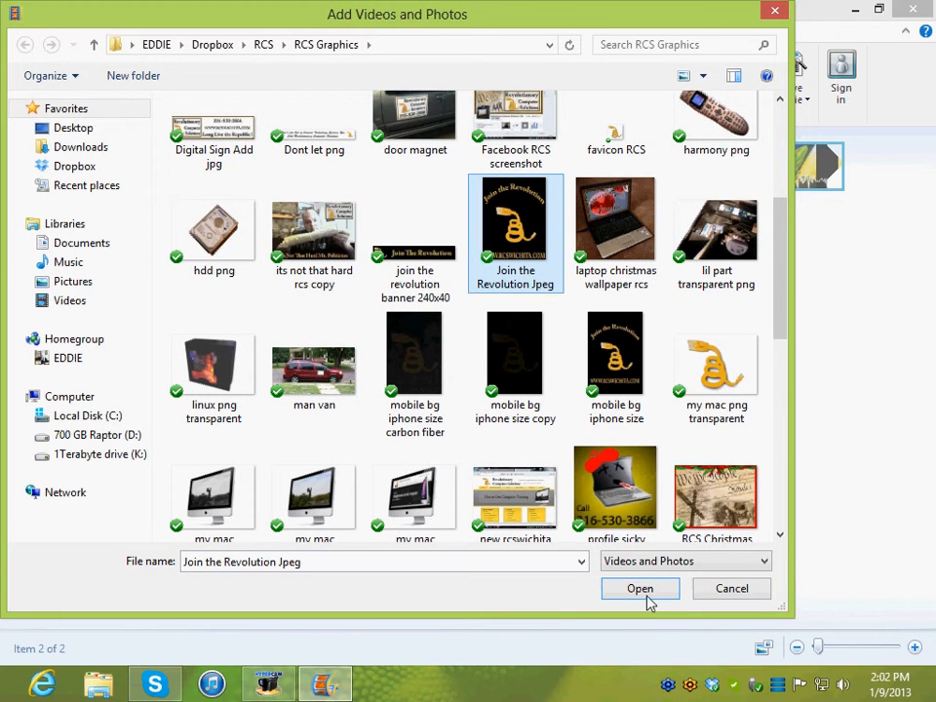
left_click(642, 589)
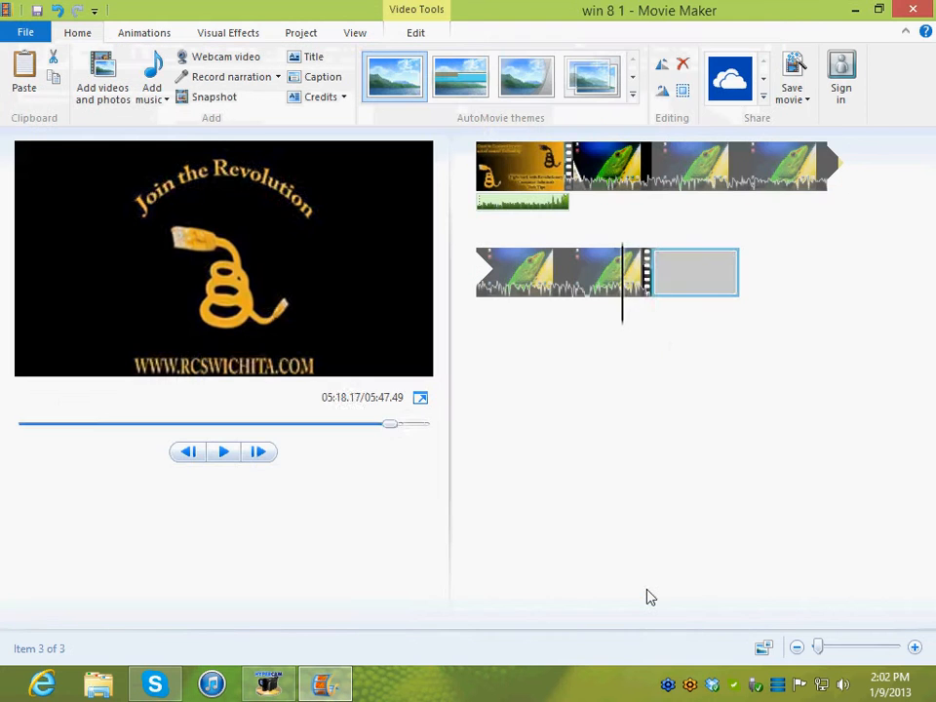
Apply the tilted-panel transition between the video clip and the Join the Revolution image, and play it back.
left_click(144, 34)
left_click(411, 82)
left_click(411, 82)
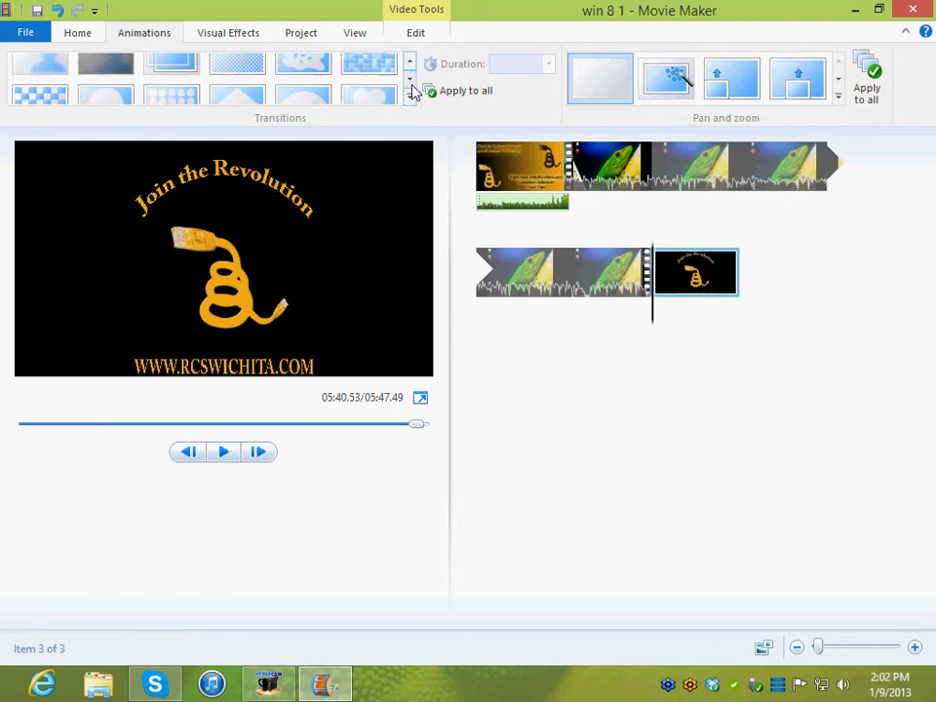
left_click(411, 82)
left_click(411, 82)
left_click(374, 80)
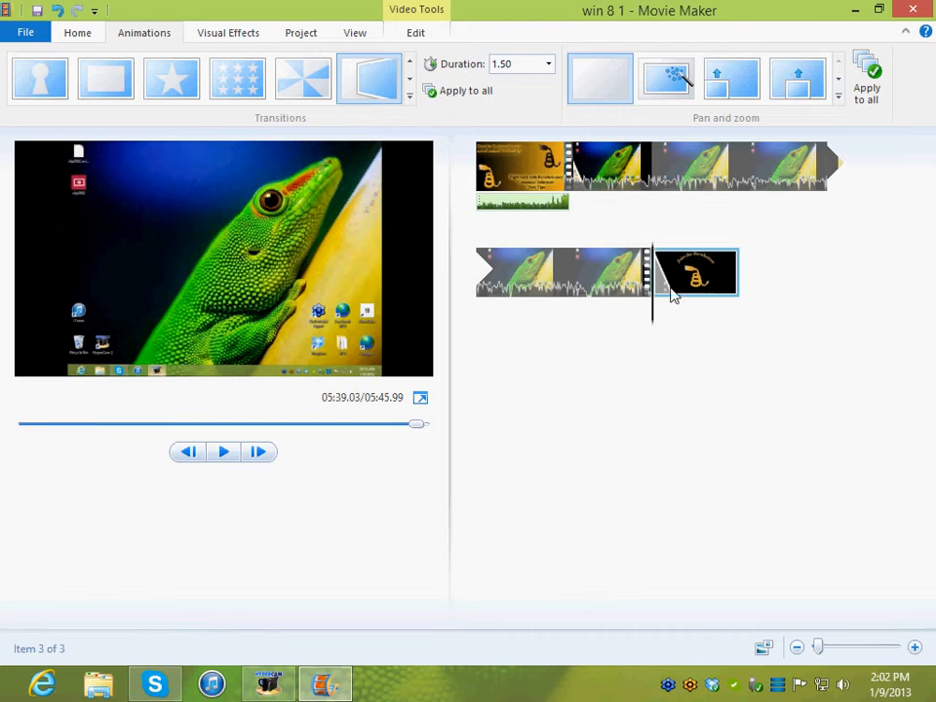
left_click(631, 287)
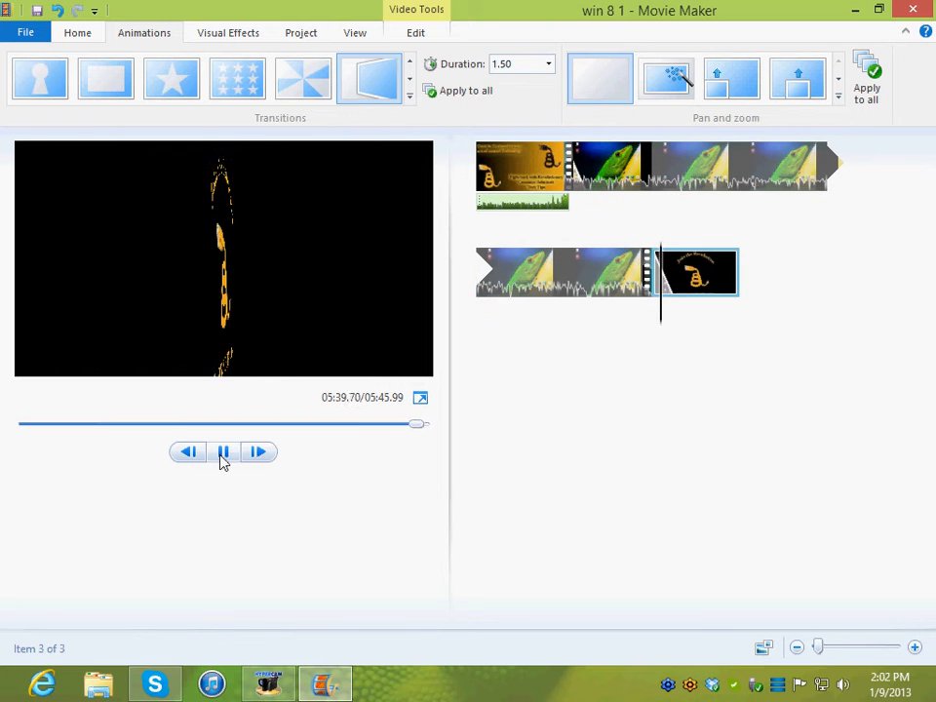
left_click(223, 458)
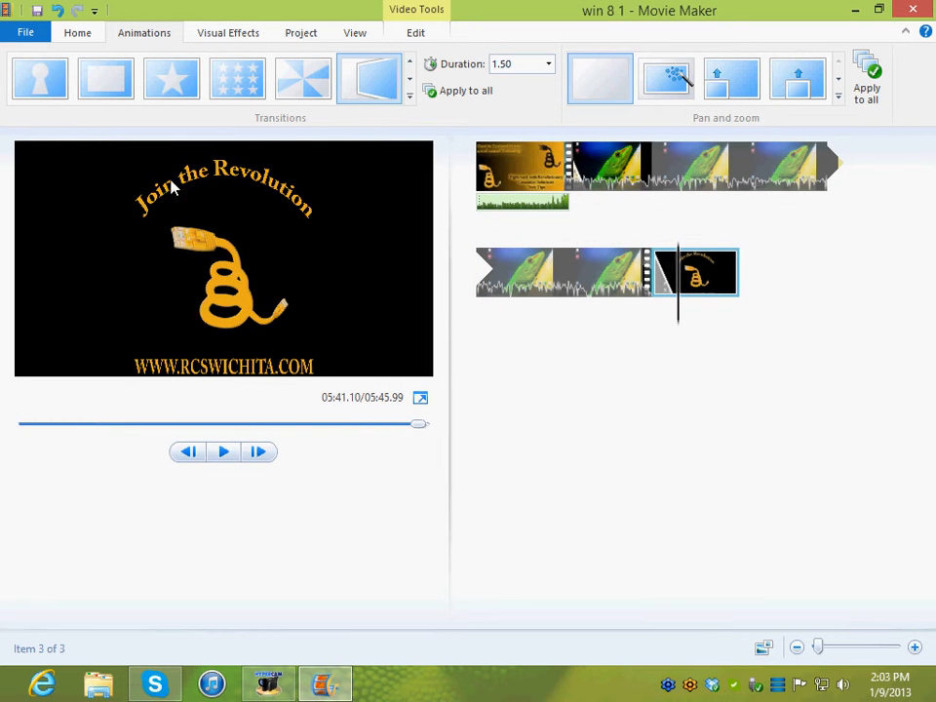
Add the conga rave beat music and move it near the end of the video clip, starting at about 328.57 s.
left_click(78, 32)
left_click(164, 102)
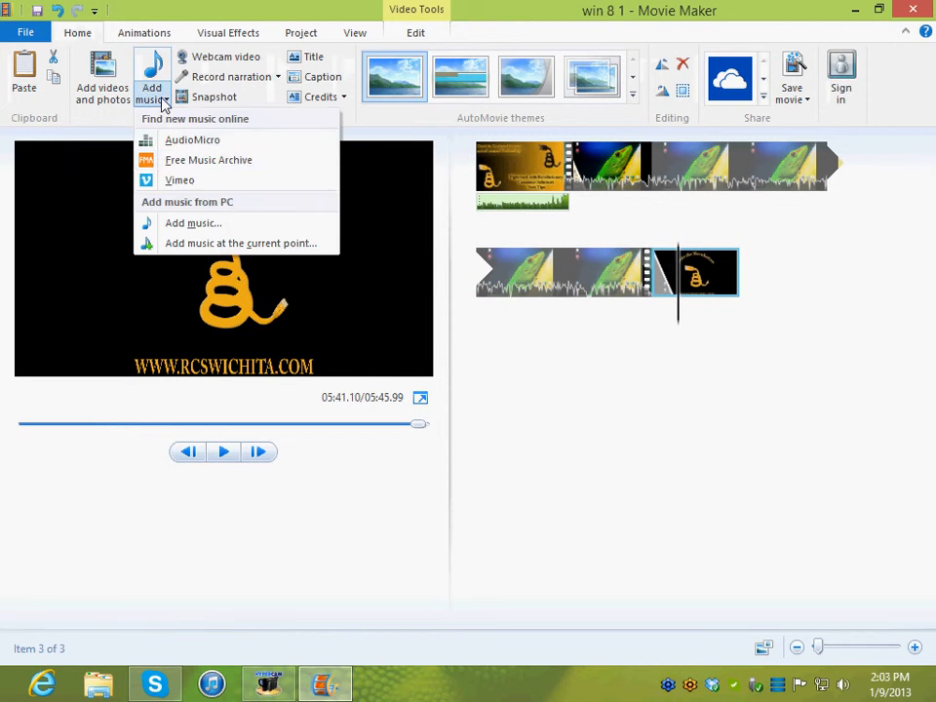
left_click(185, 223)
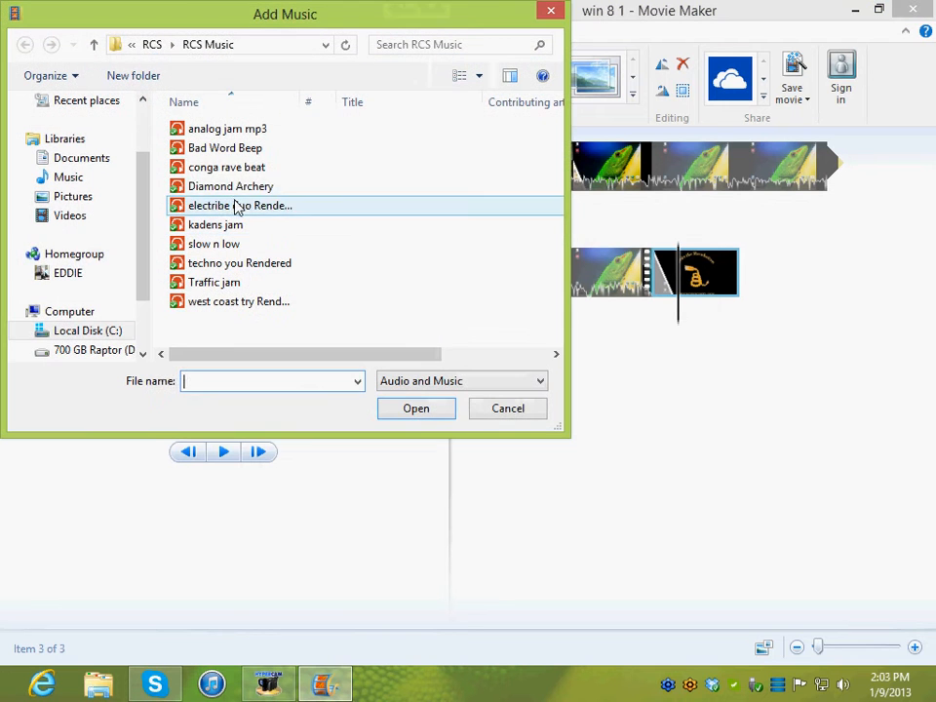
left_click(235, 168)
left_click(394, 408)
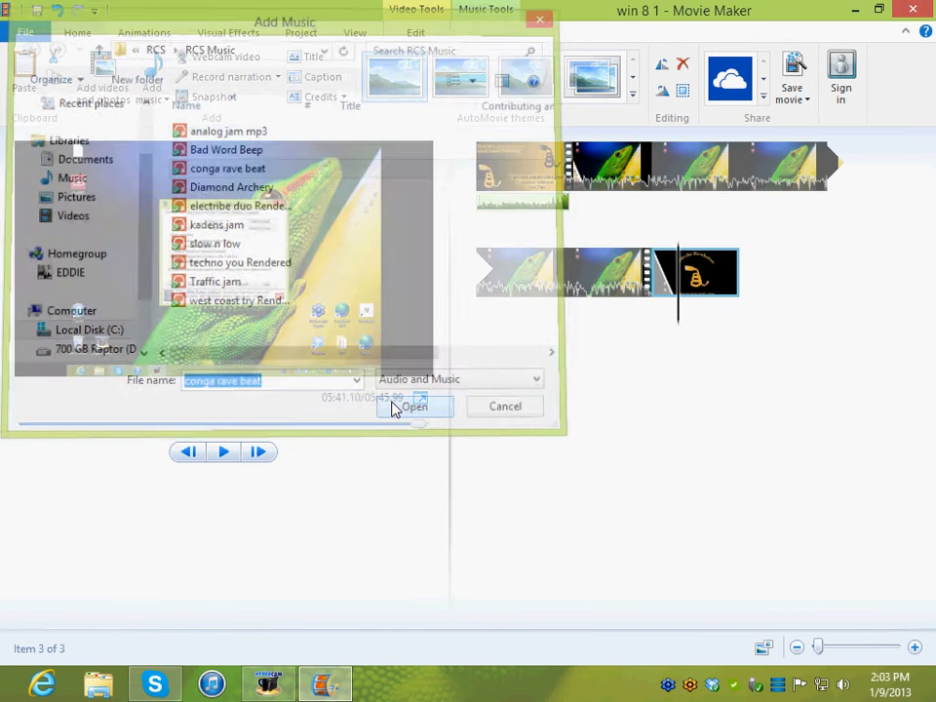
left_click_drag(593, 203, 643, 322)
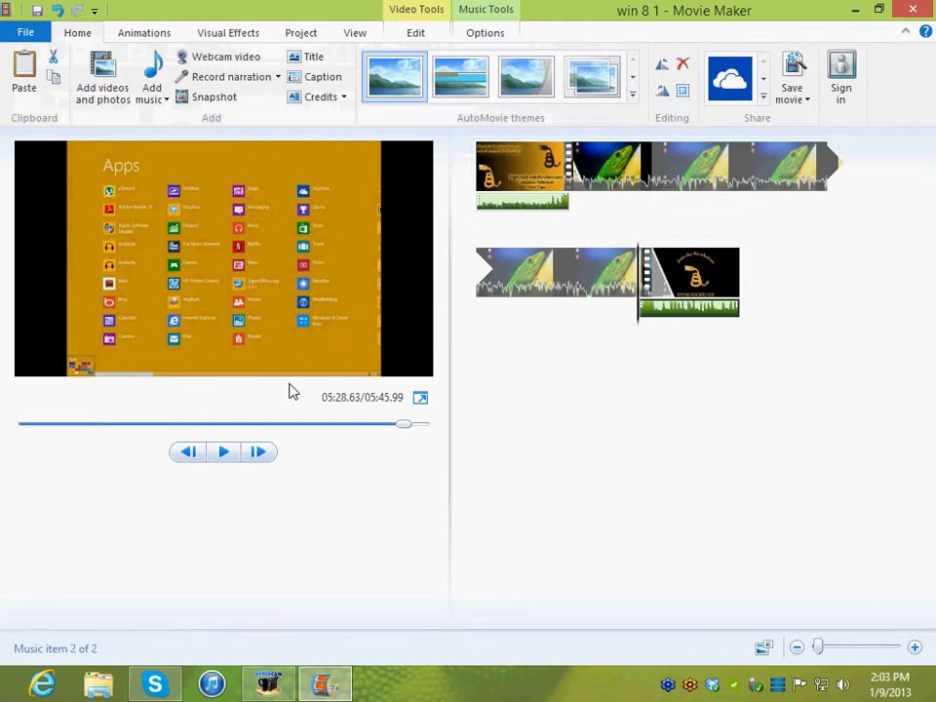
Set both the fade in and fade out of the closing music to Slow.
left_click(496, 21)
left_click(174, 66)
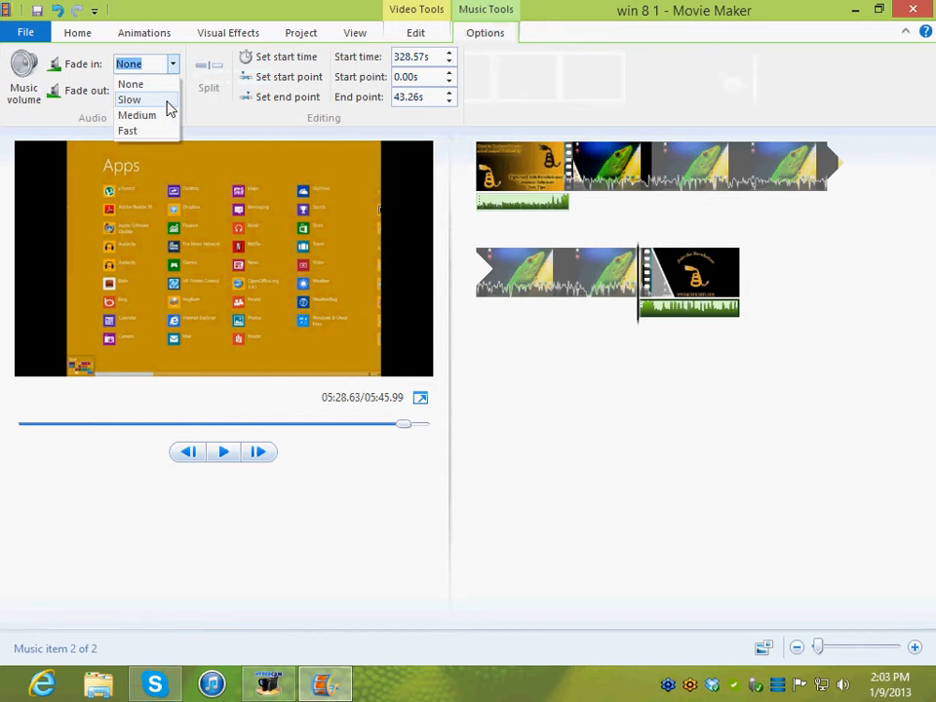
left_click(167, 101)
left_click(173, 90)
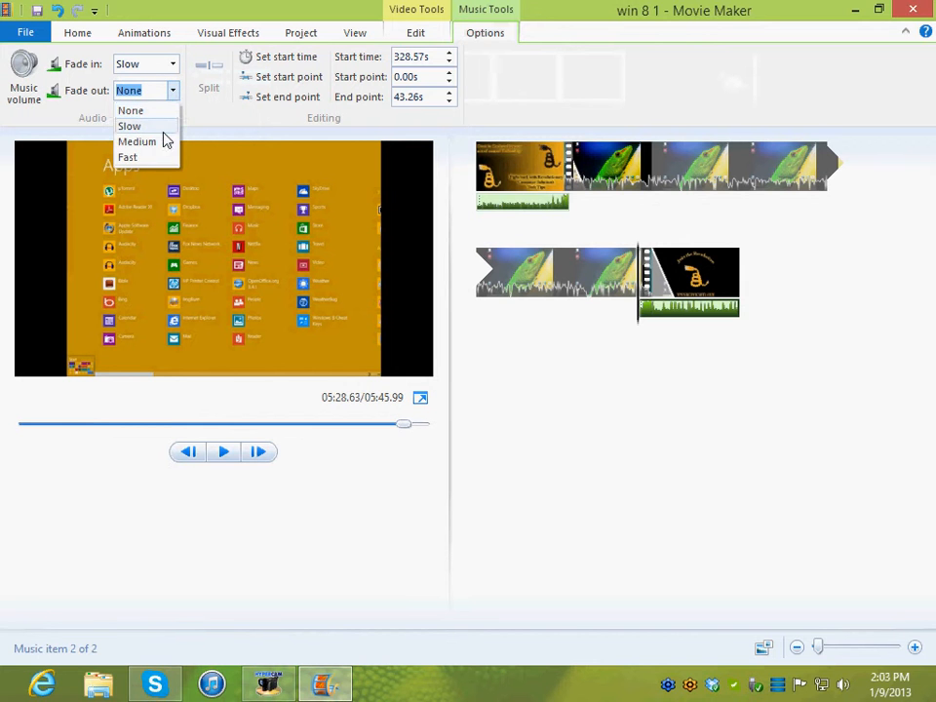
left_click(164, 126)
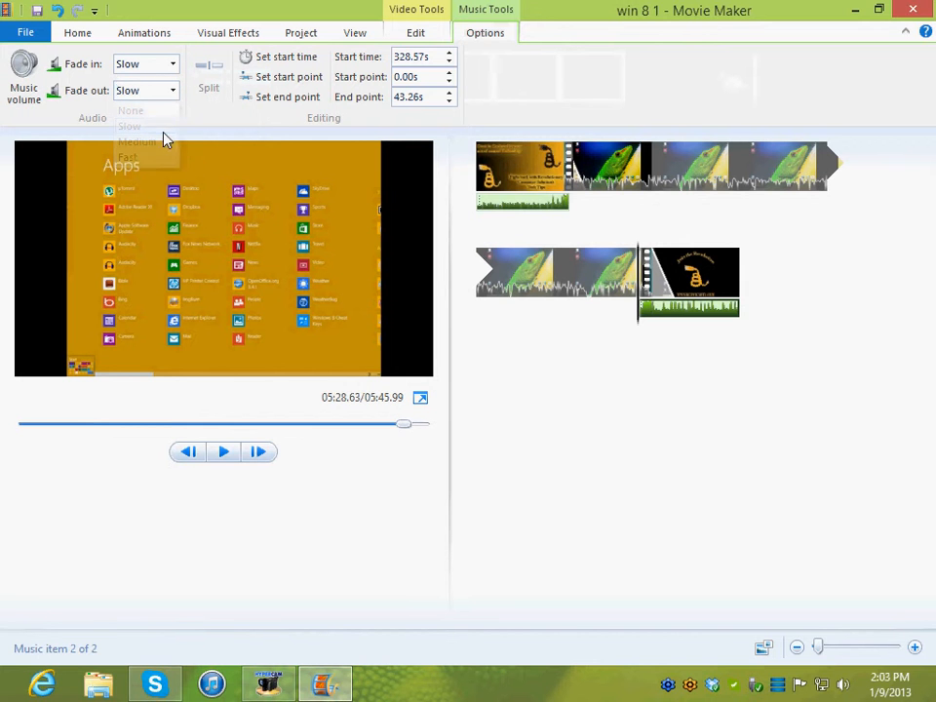
Play back the end of the video clip with the closing music, raising the system volume.
left_click(632, 304)
left_click(226, 455)
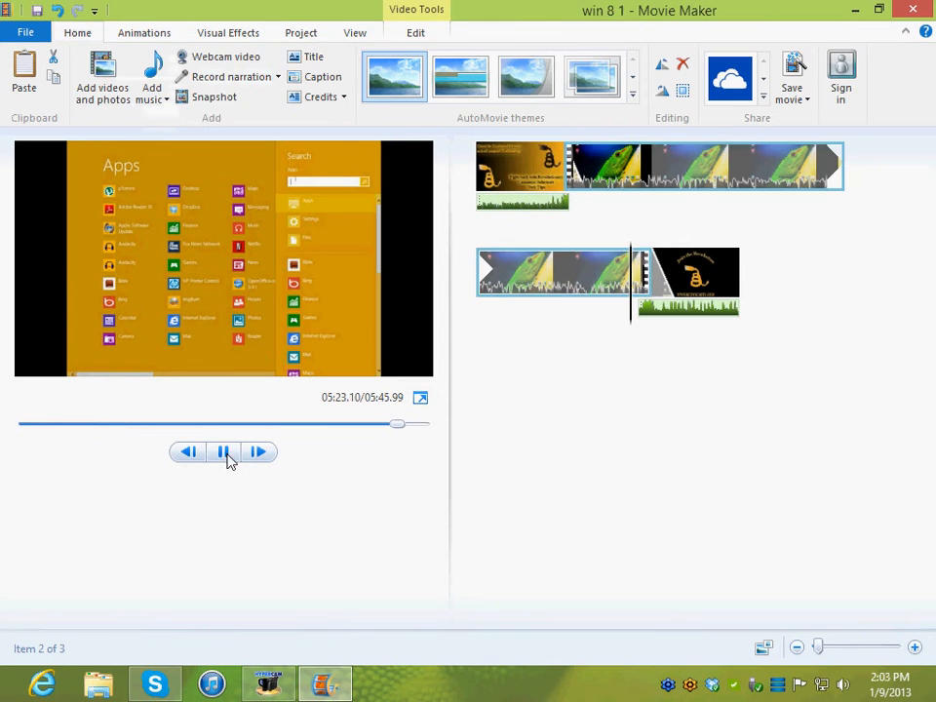
left_click(841, 675)
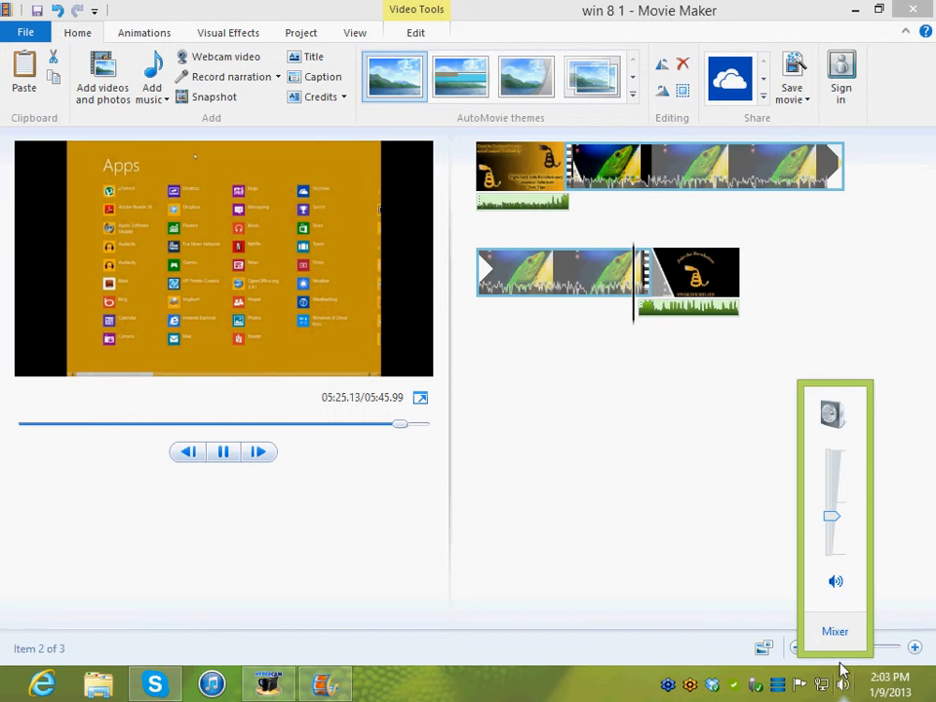
scroll(852, 651, "up", 5)
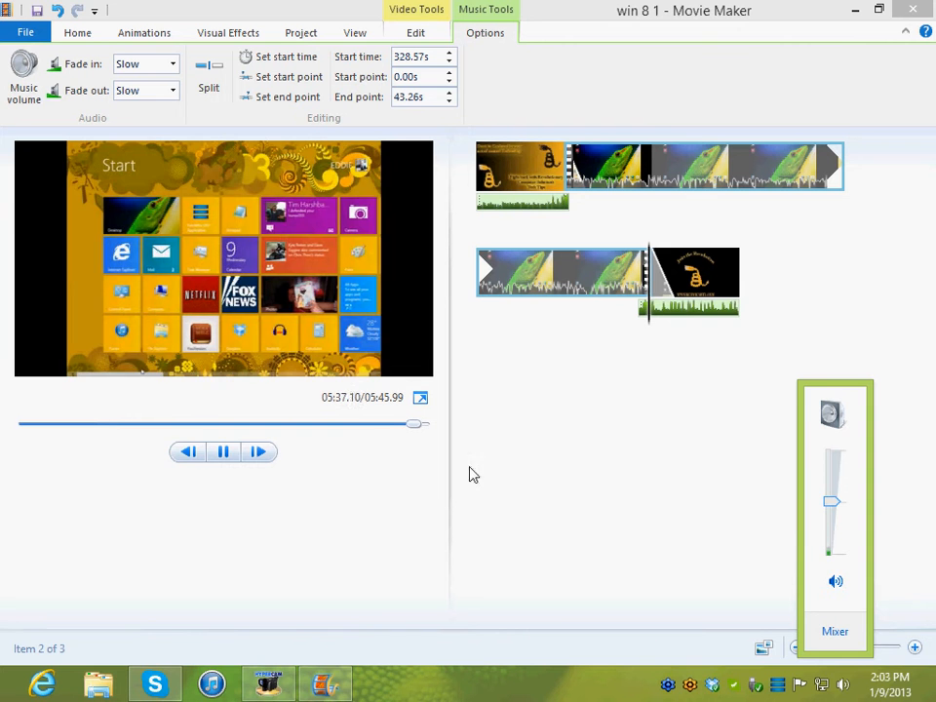
left_click(217, 453)
left_click(220, 456)
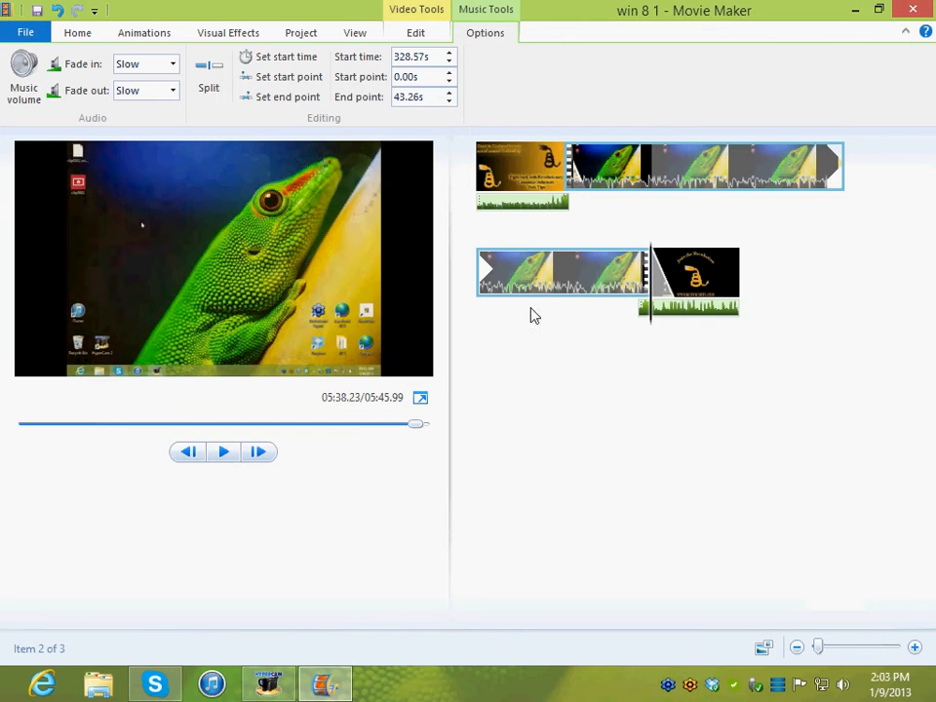
Move the closing music to start at about 333.43 s and play back the ending into the closing image.
left_click(662, 310)
mouse_move(662, 311)
left_mouse_down()
mouse_move(652, 315)
mouse_move(654, 329)
left_mouse_up()
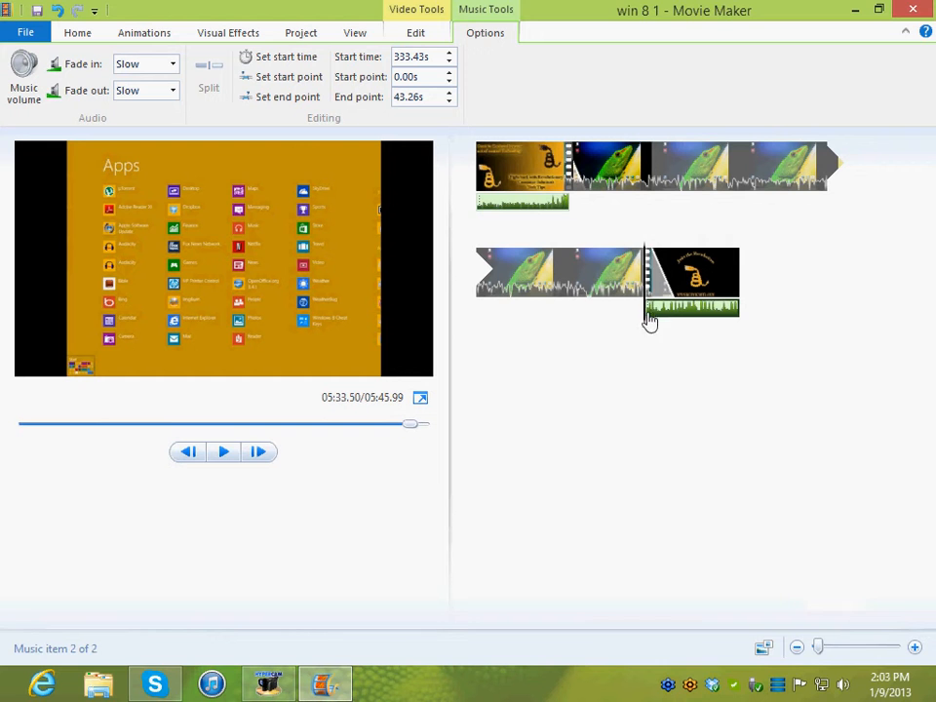
left_click(225, 452)
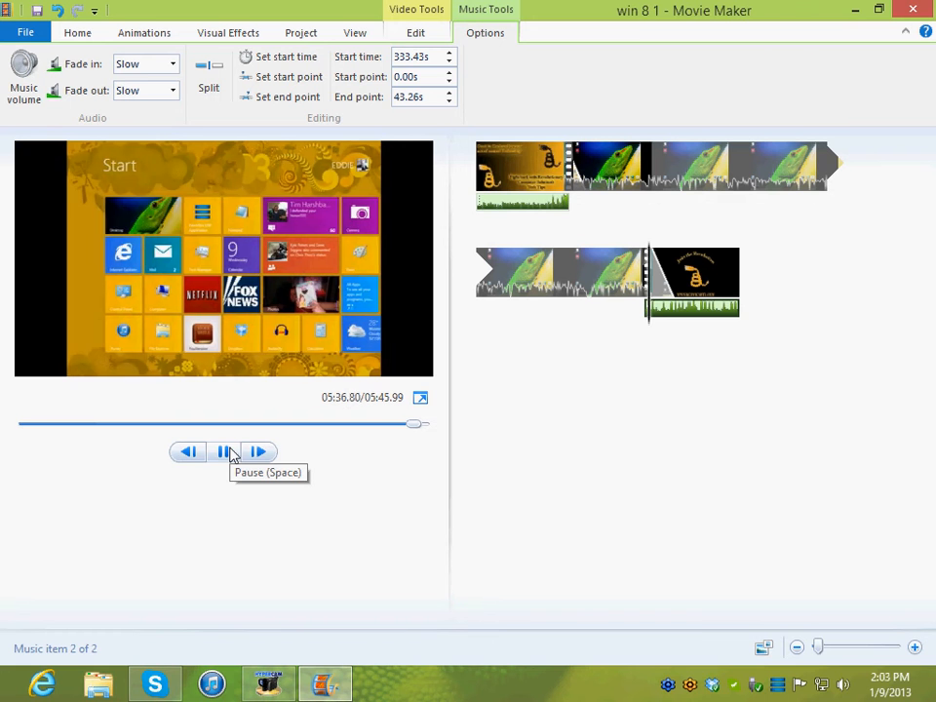
left_click(230, 452)
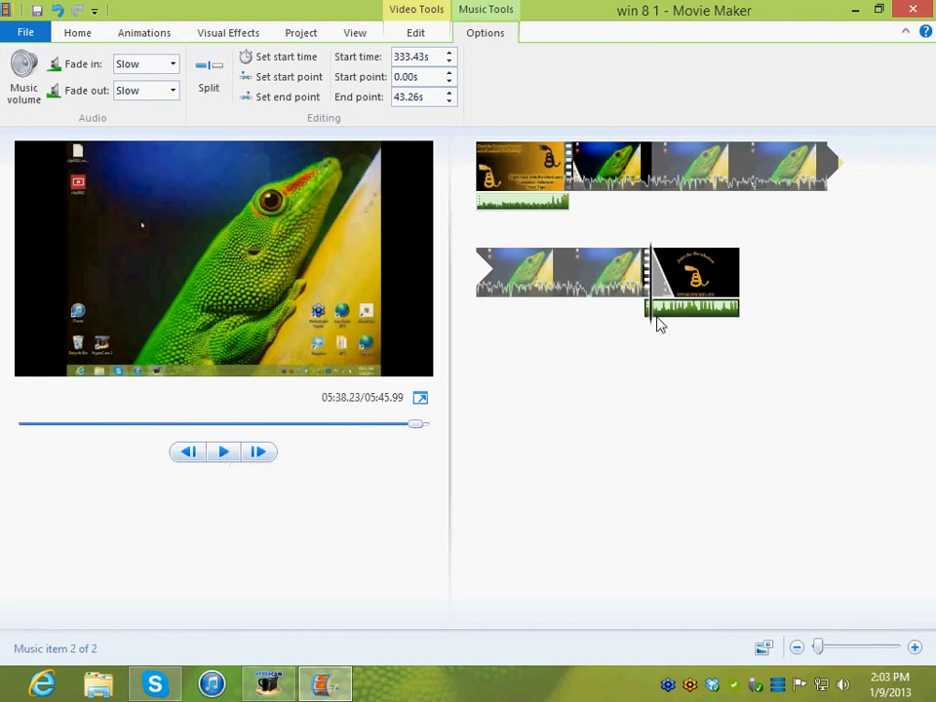
left_click(222, 455)
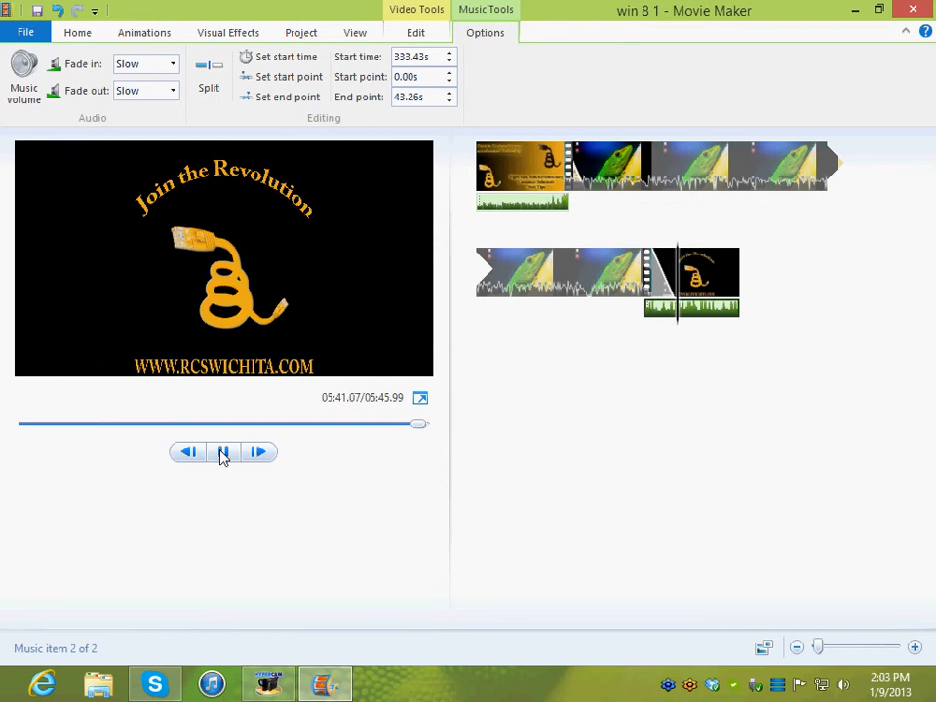
left_click(222, 455)
Set the Join the Revolution image's duration to 4.00 seconds.
left_click(717, 280)
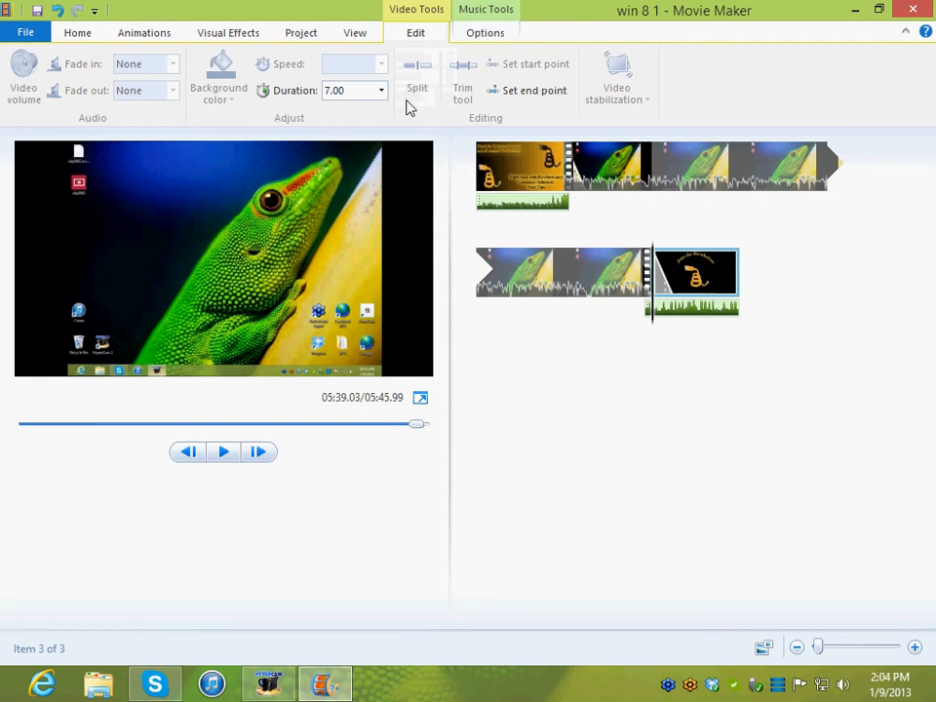
left_click(383, 90)
left_click(349, 158)
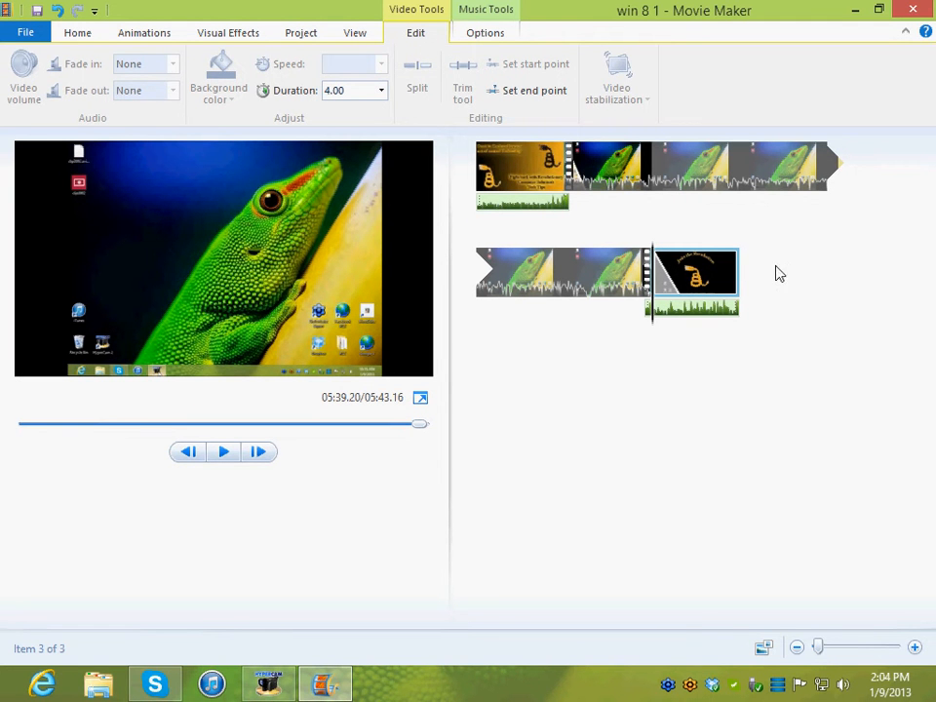
Add a credits clip after the closing image and set the black clip's duration to 4.00 seconds.
left_click(78, 33)
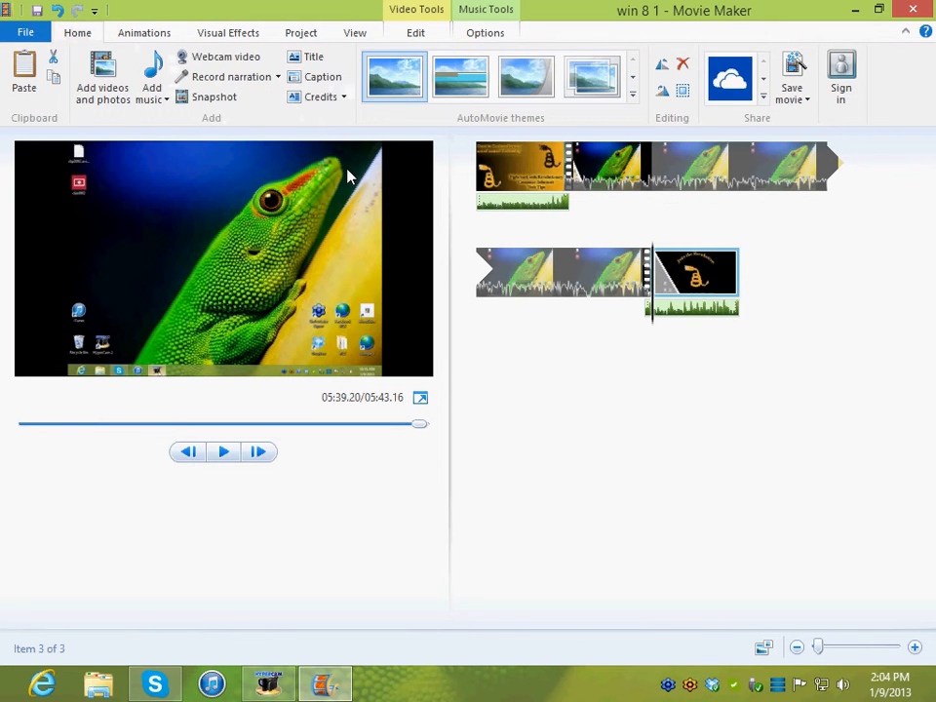
left_click(325, 98)
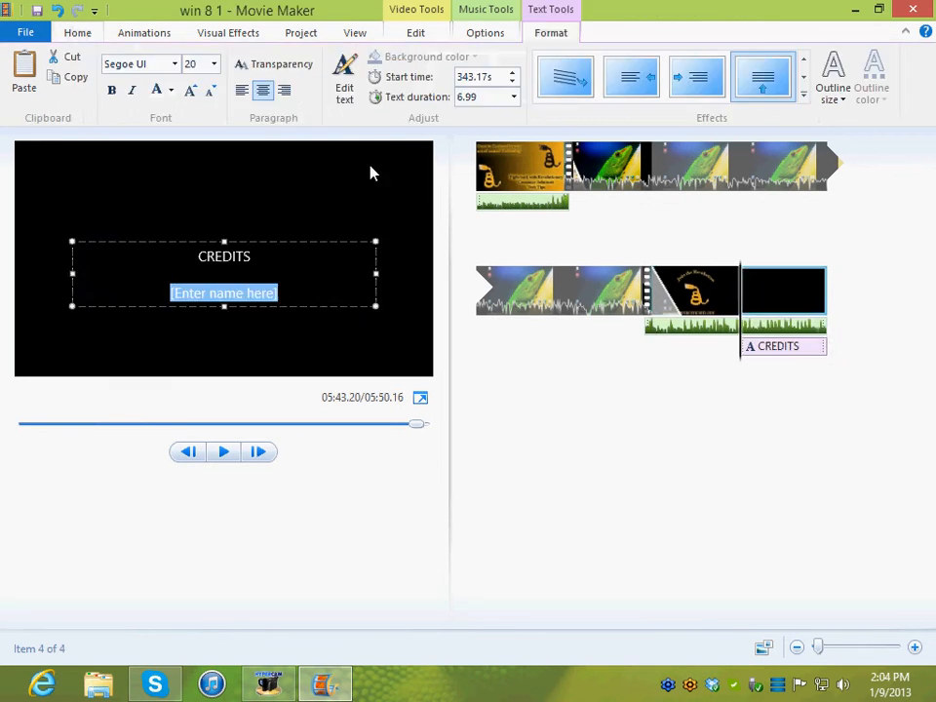
left_click(780, 350)
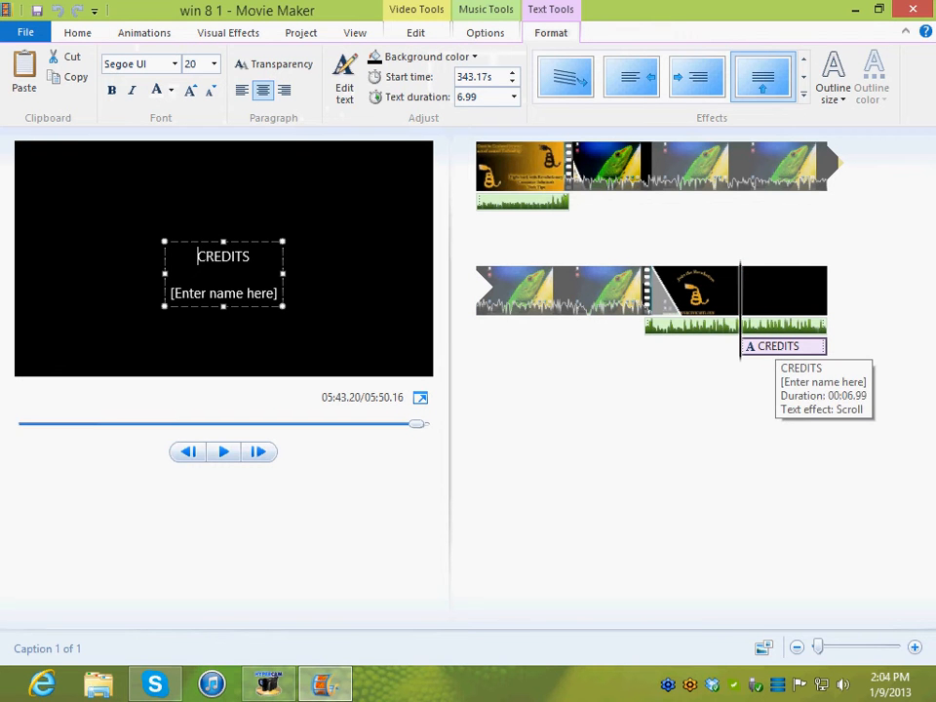
right_click(799, 349)
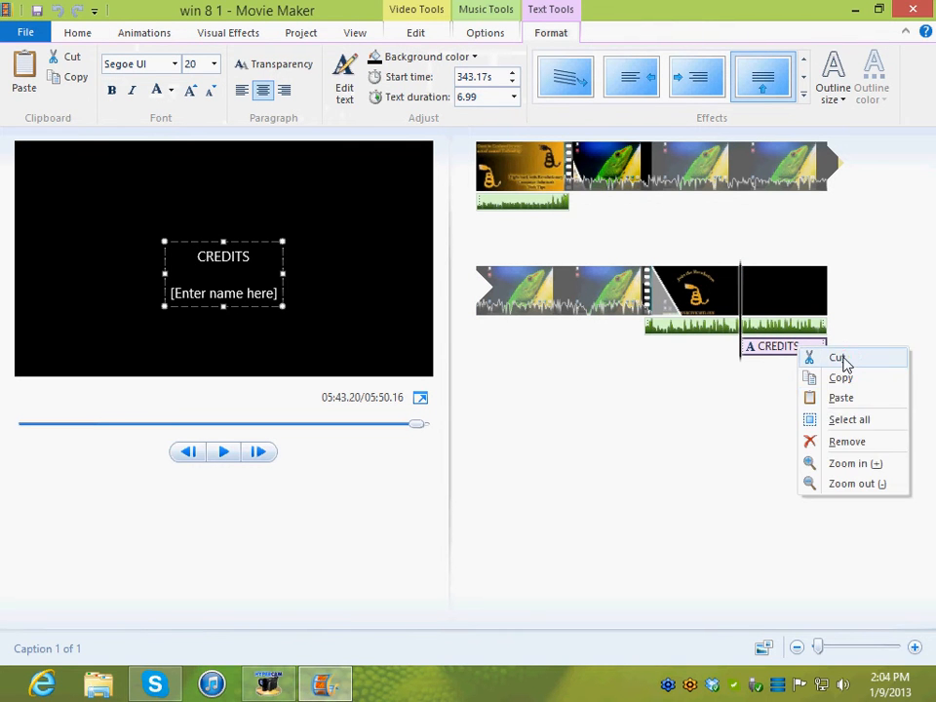
left_click(769, 380)
left_click(770, 303)
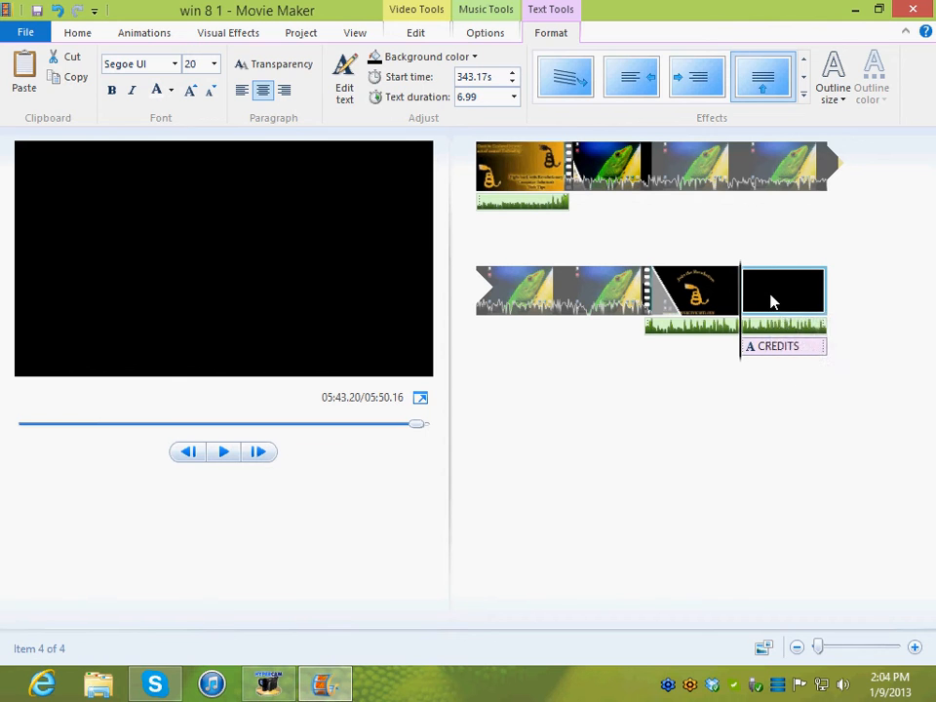
left_click(780, 298)
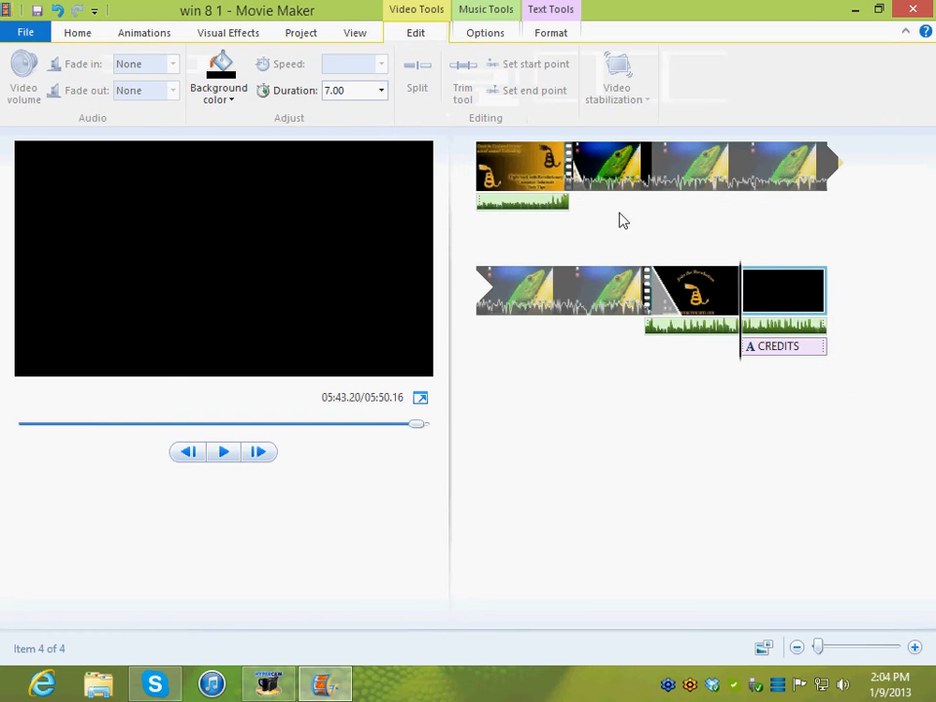
left_click(381, 94)
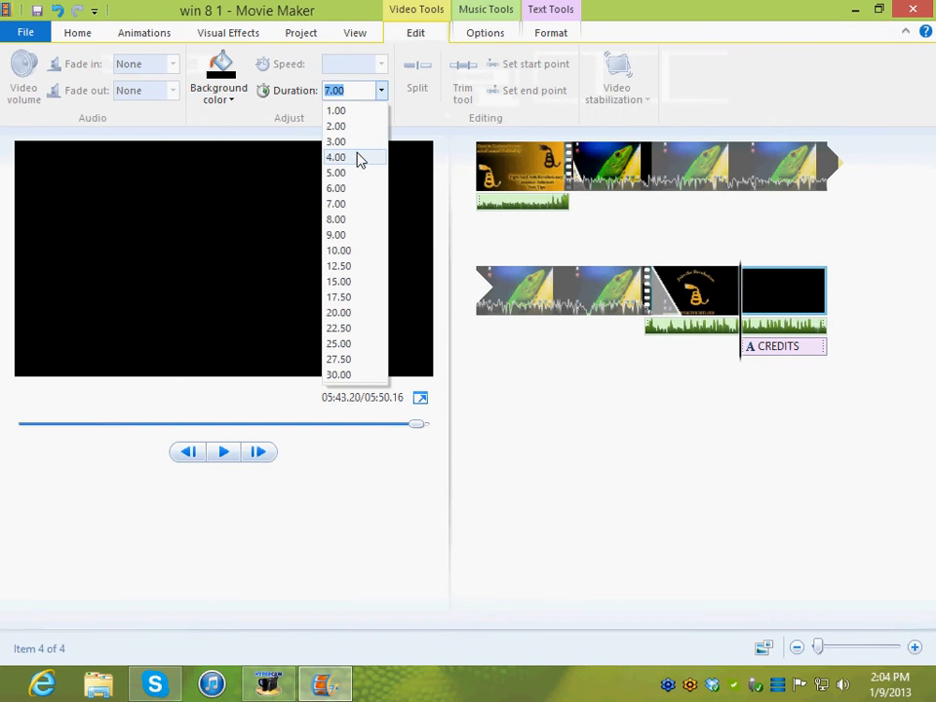
left_click(357, 158)
Play back the start of the credits, and remove the CREDITS caption from the black clip.
left_click_drag(744, 312, 718, 324)
left_click(226, 452)
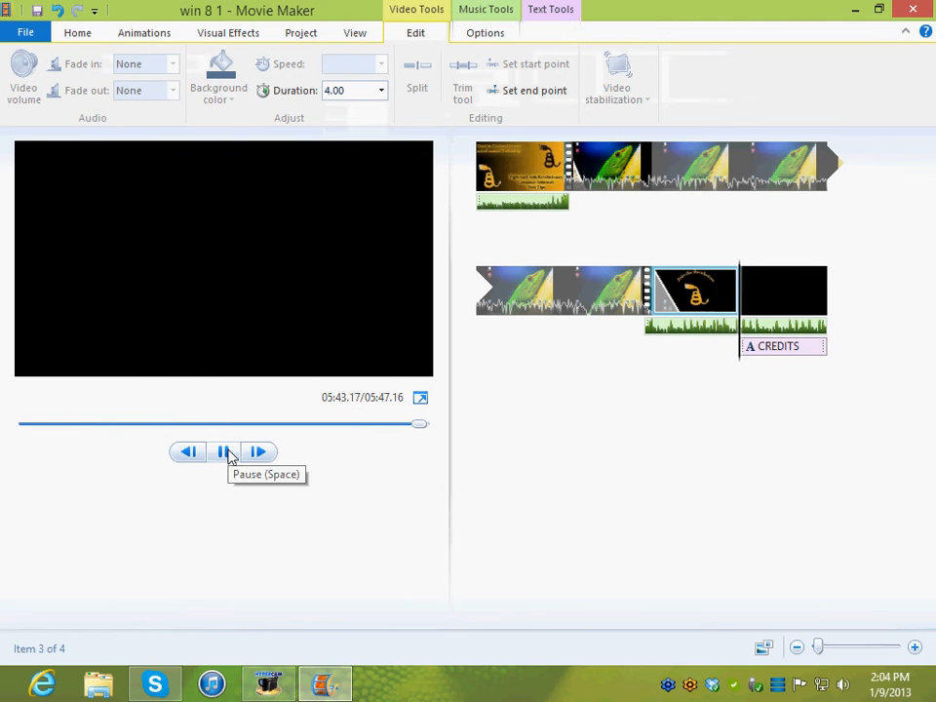
left_click(228, 457)
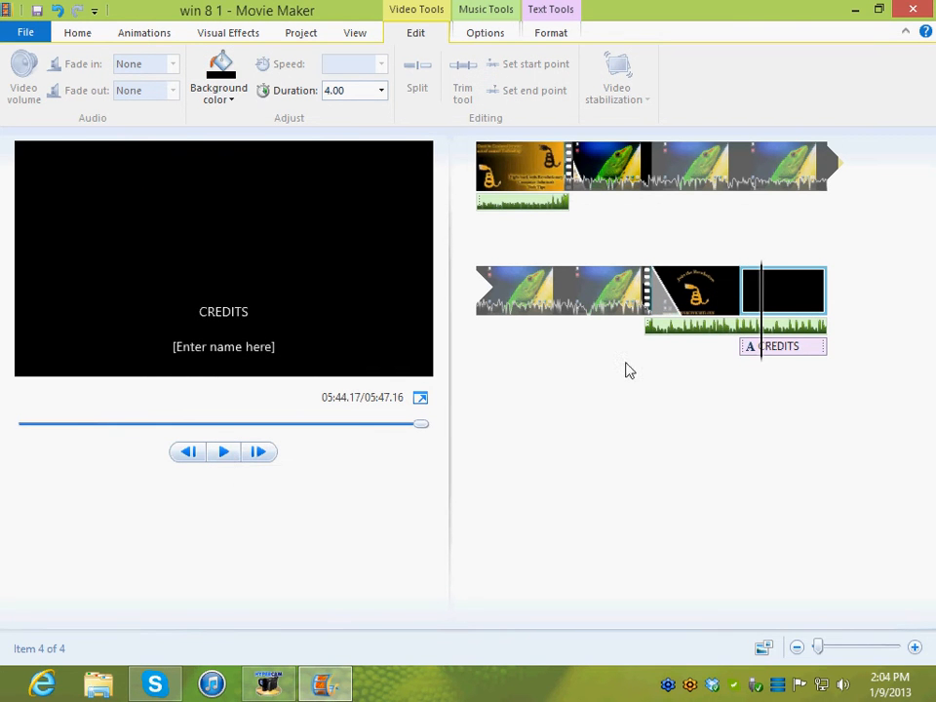
right_click(802, 353)
left_click(841, 447)
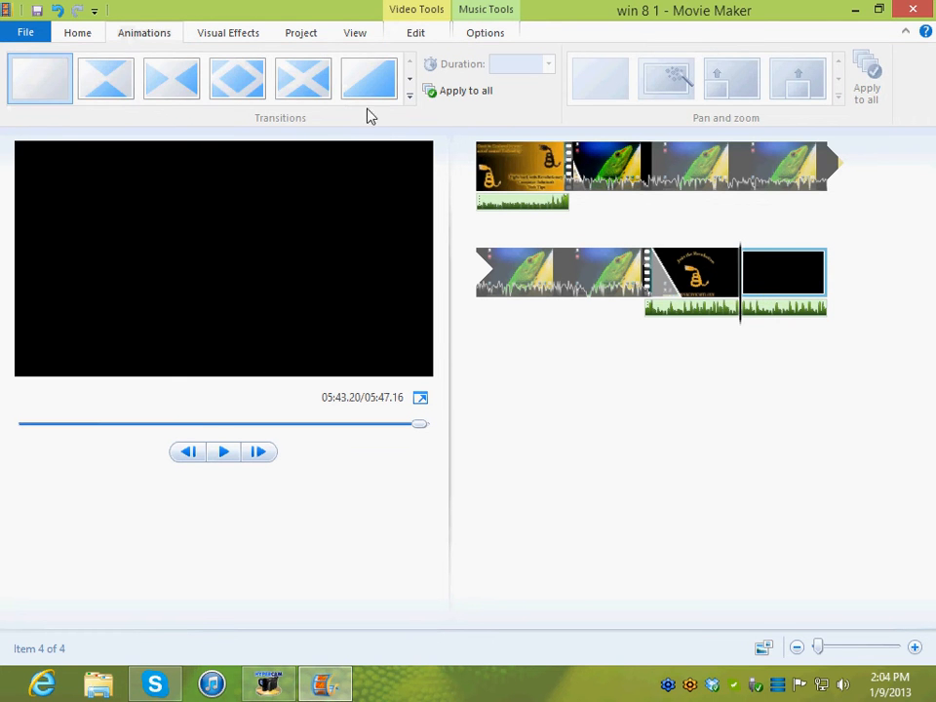
Apply the fine-dotted dissolve transition between the closing image and the black clip, and play the ending through.
left_click(410, 84)
left_click(410, 85)
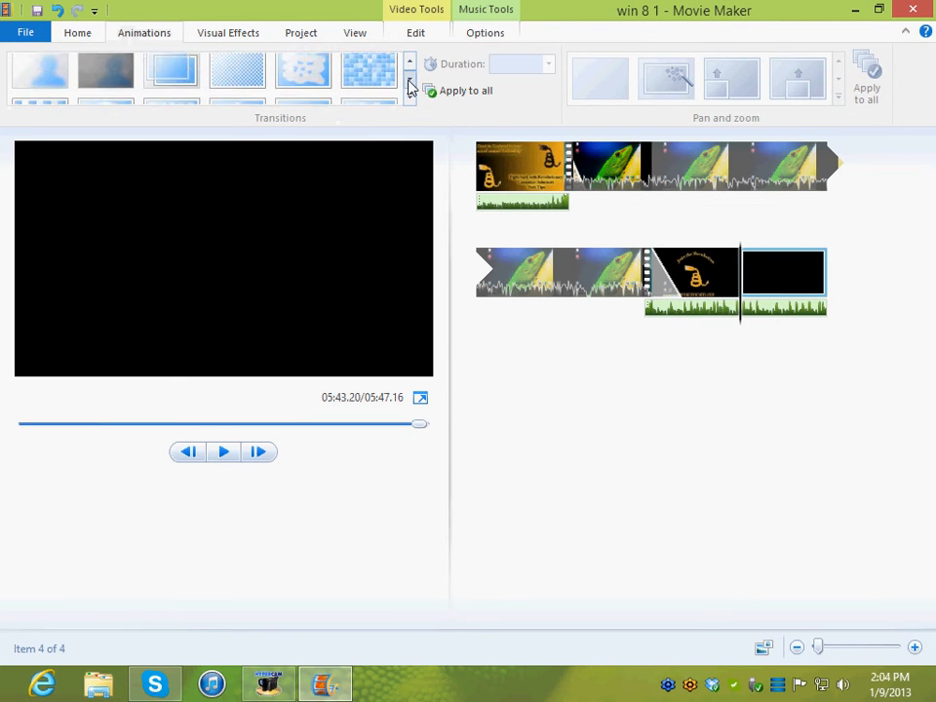
left_click(410, 86)
left_click(410, 62)
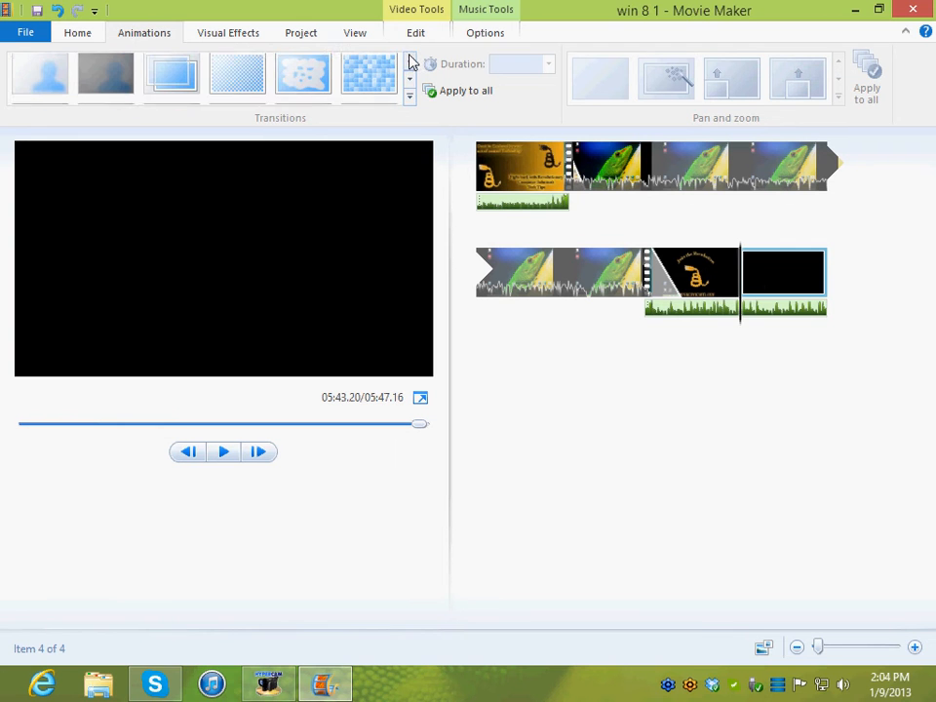
left_click(240, 88)
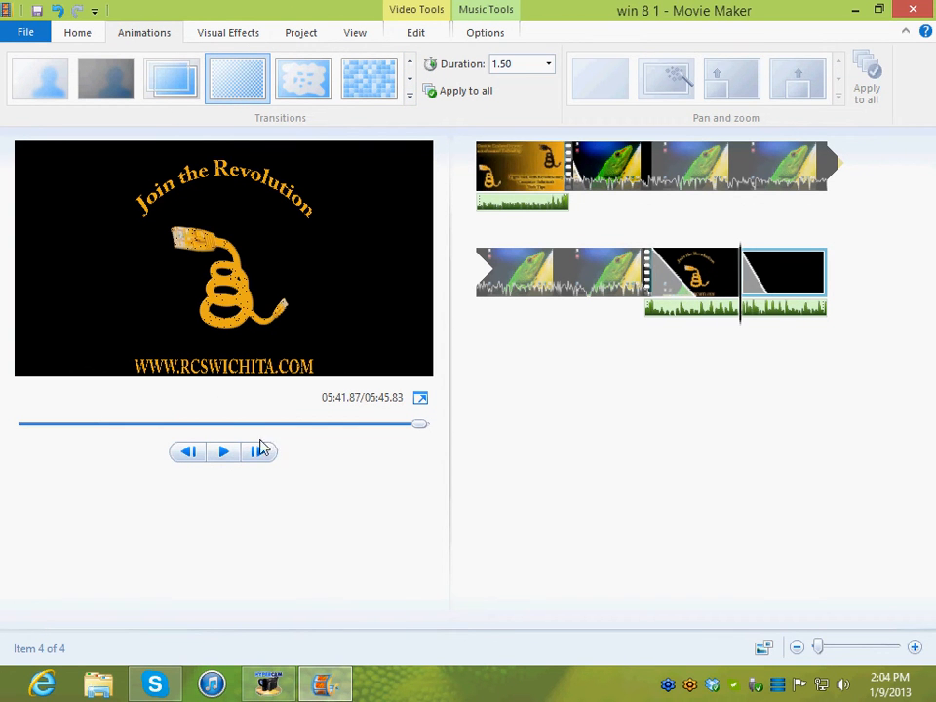
left_click_drag(739, 261, 718, 303)
left_click(218, 454)
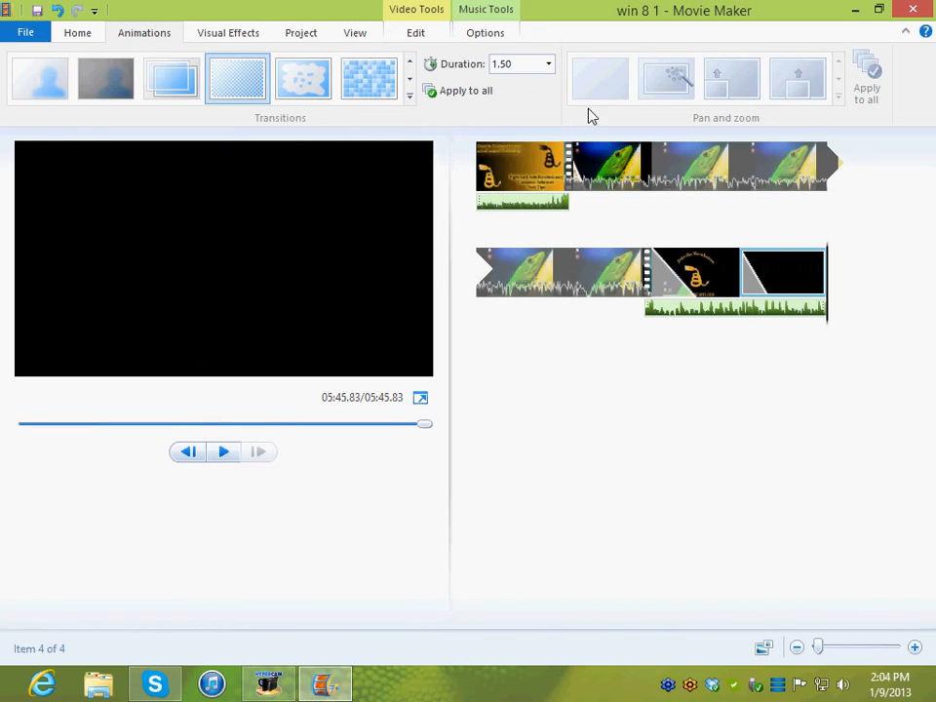
Export the finished movie for high-definition display as the MPEG-4/H.264 file win 8 1 in the Videos library.
left_click(75, 32)
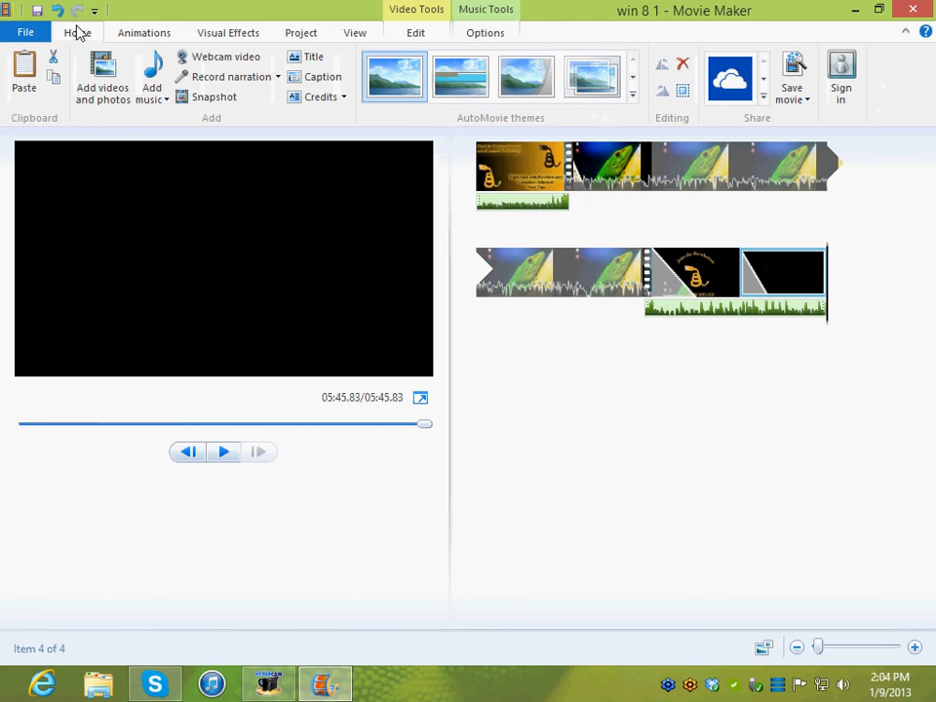
left_click(795, 95)
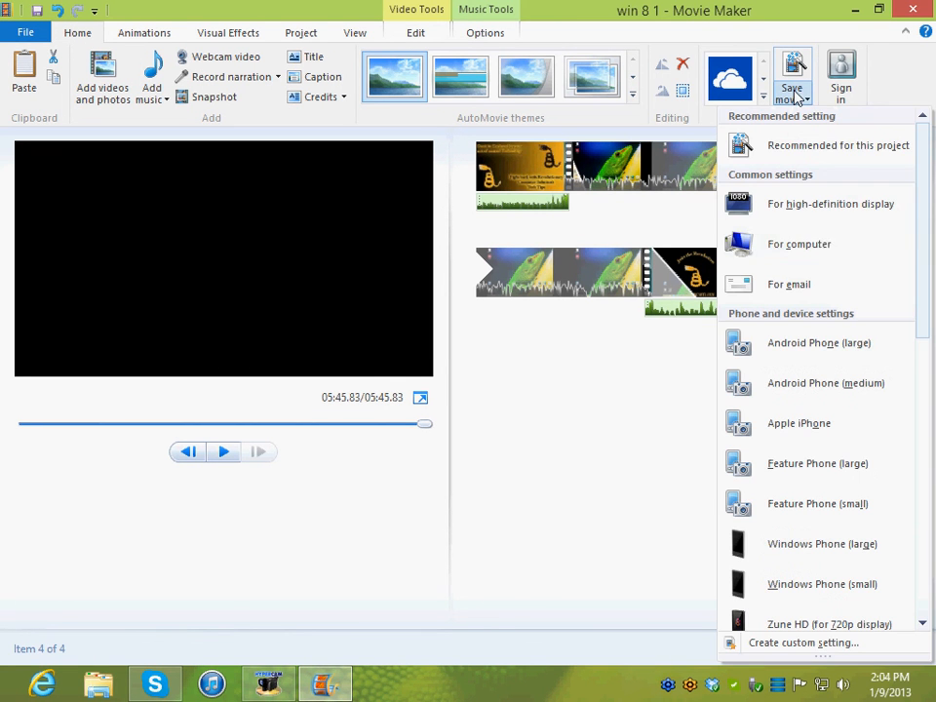
left_click(828, 207)
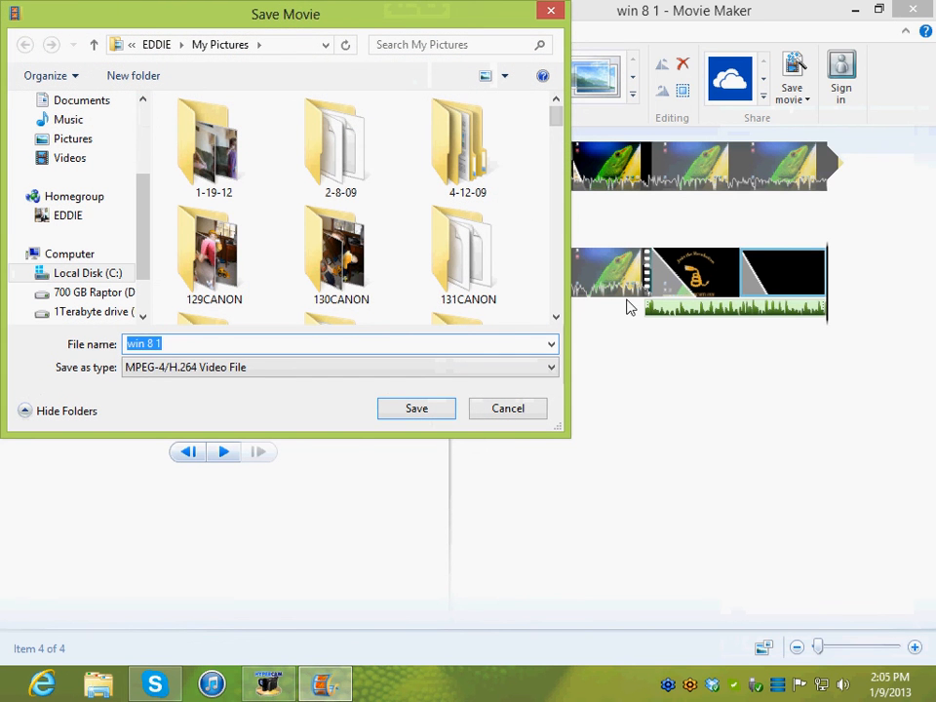
left_click(154, 345)
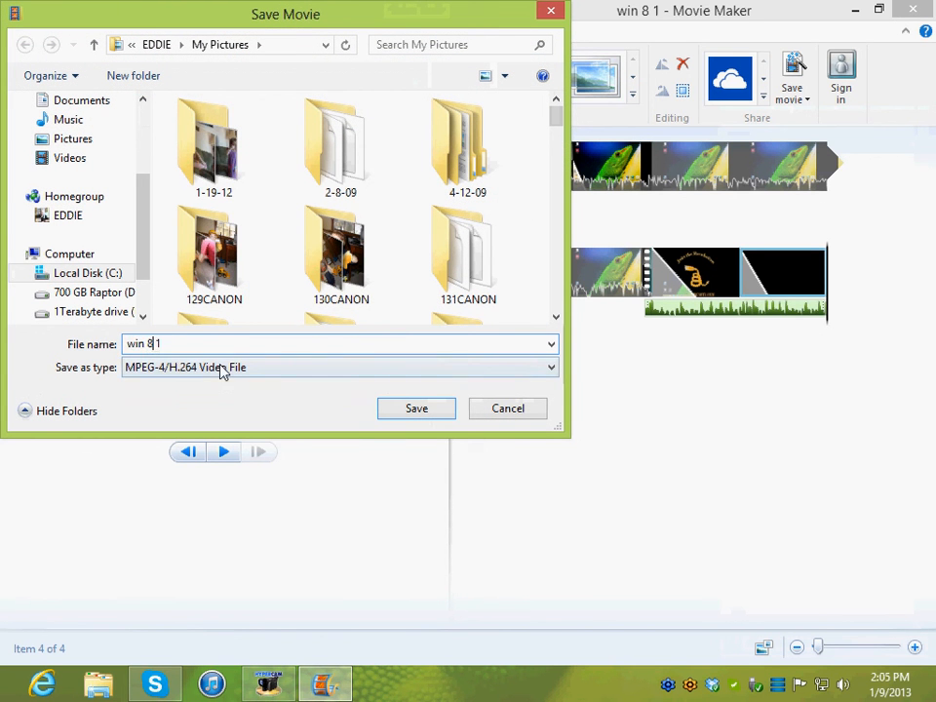
left_click(70, 161)
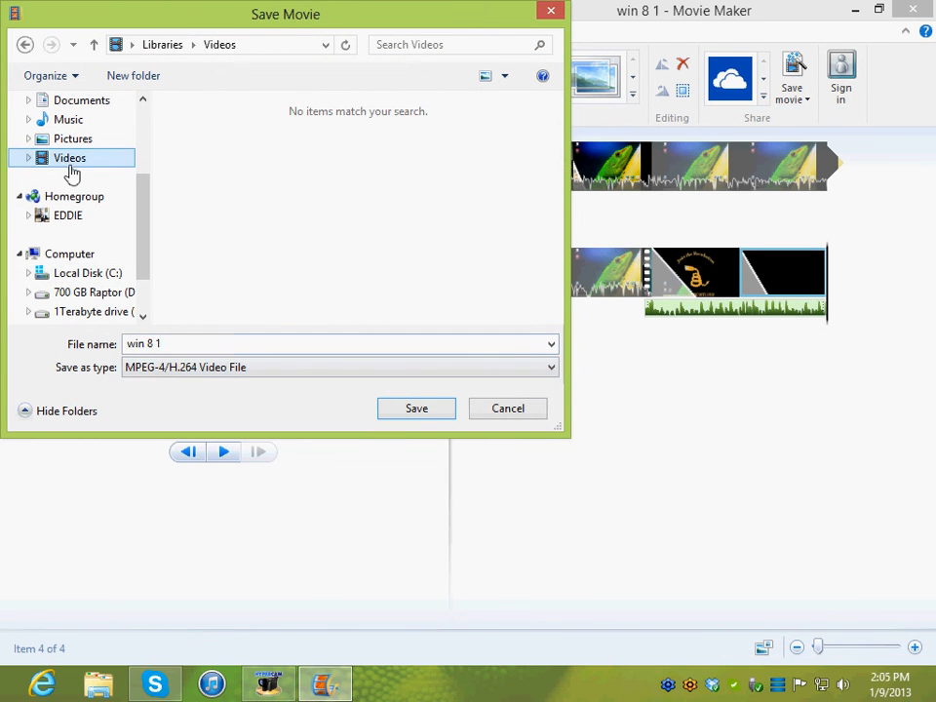
left_click(414, 411)
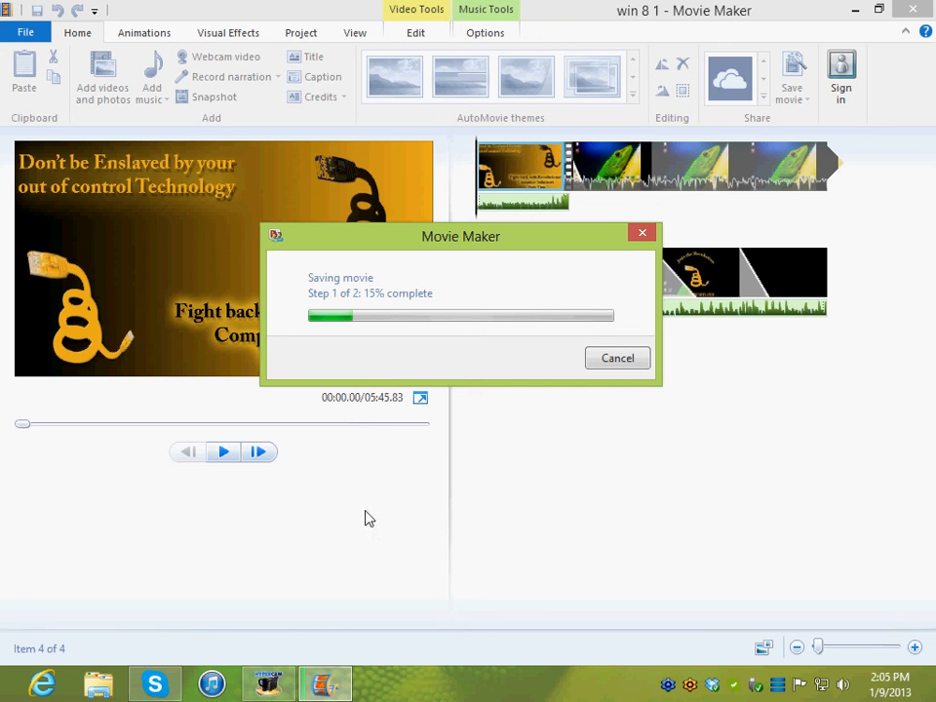
left_click(286, 693)
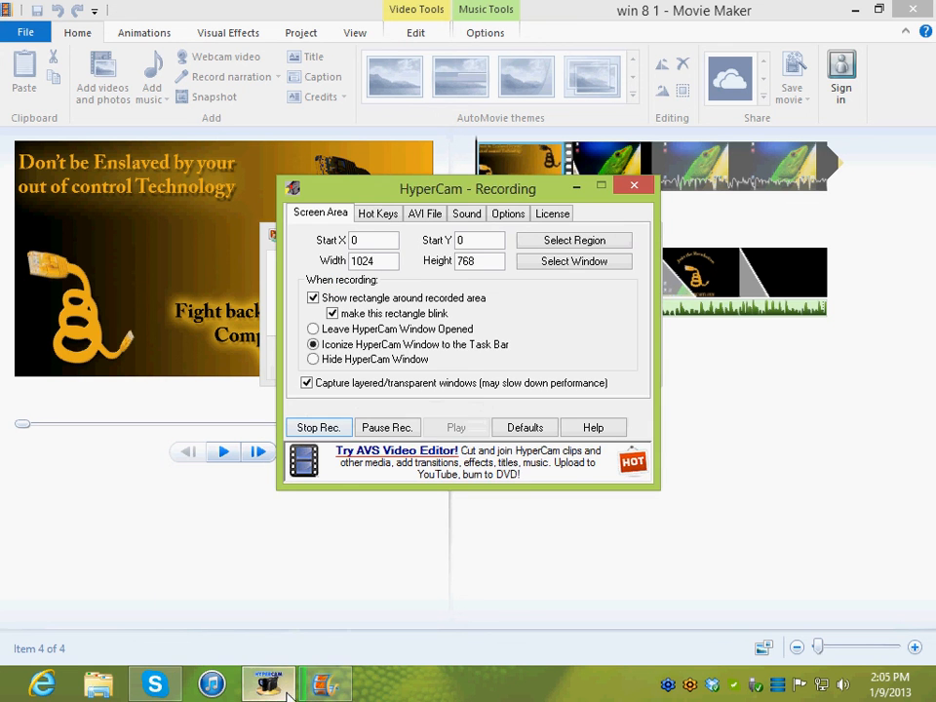